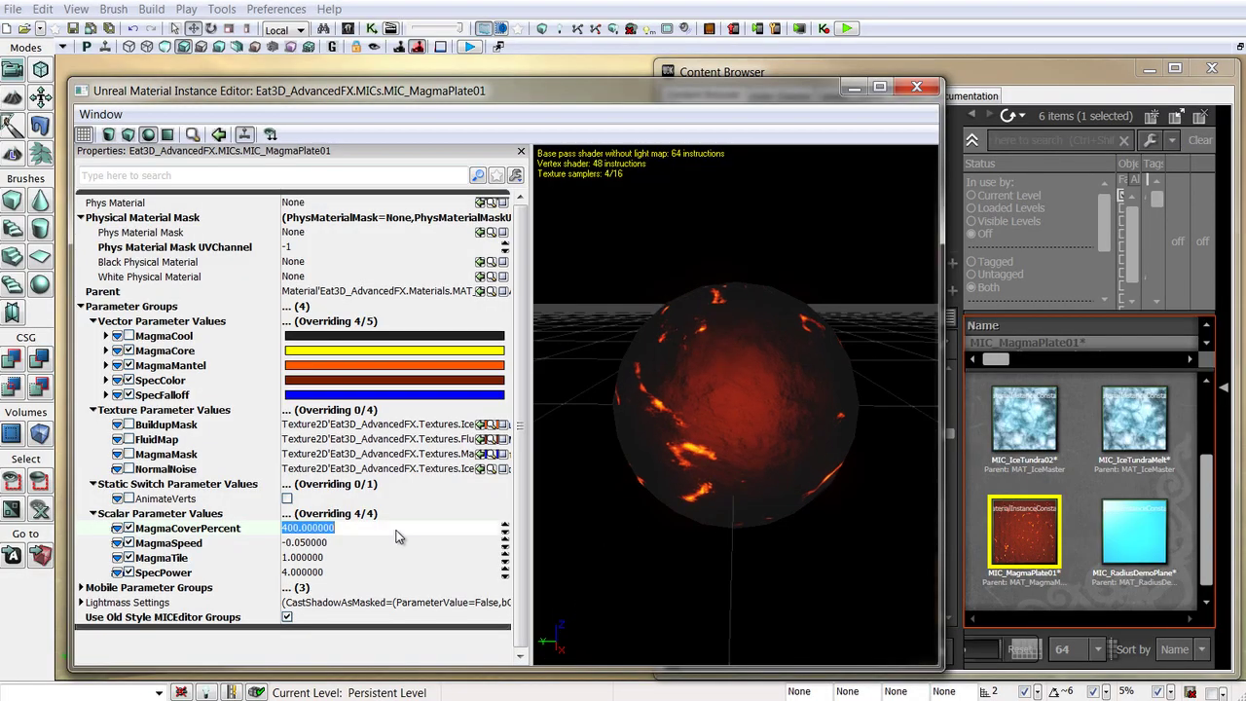
Set MagmaCoverPercent to 80, then step through the plasma plate's VertStrength R, G and B values
{"action": "type", "text": "0"}
{"action": "key", "text": "Return"}
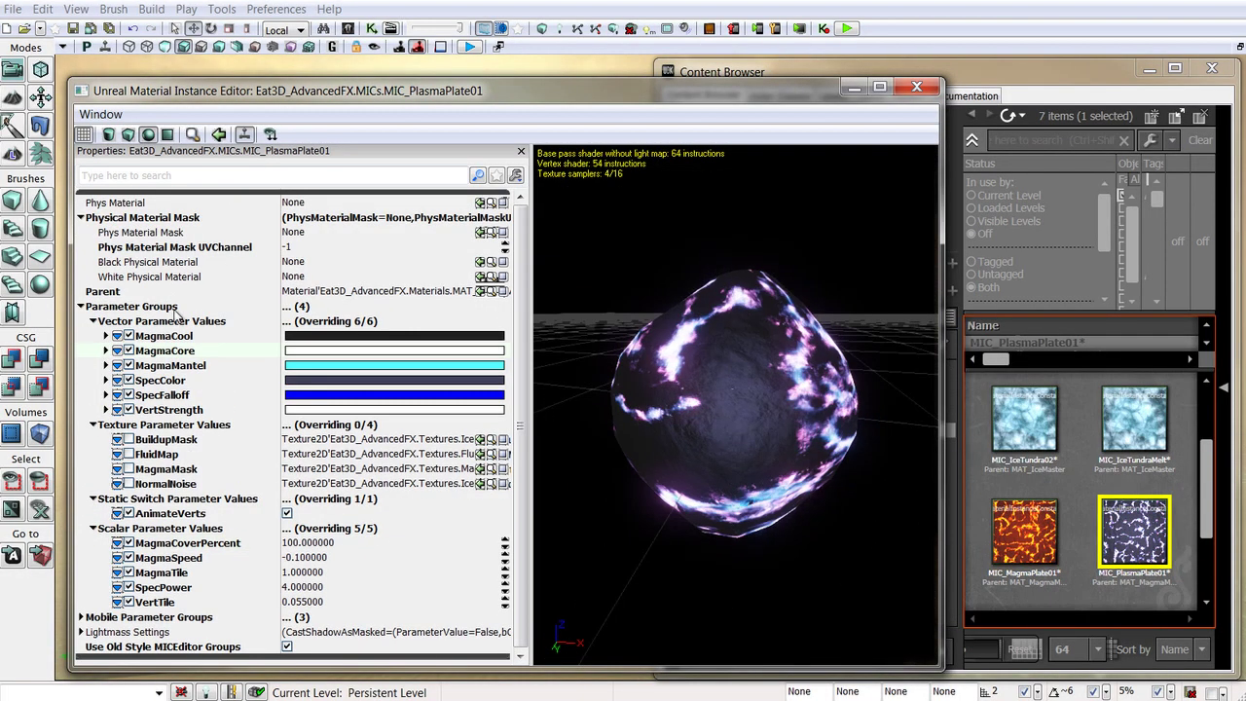
{"action": "left_click", "coordinate": [106, 410]}
{"action": "left_click", "coordinate": [302, 424]}
{"action": "key", "text": "Tab"}
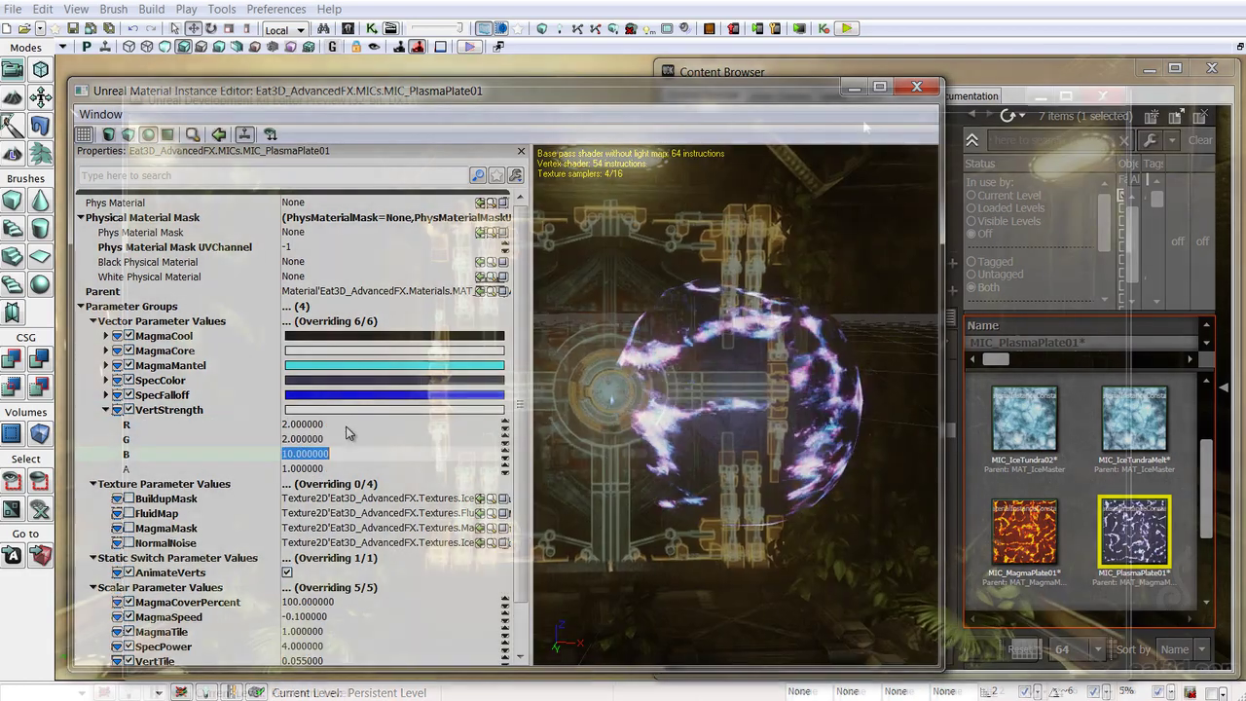
{"action": "key", "text": "Tab"}
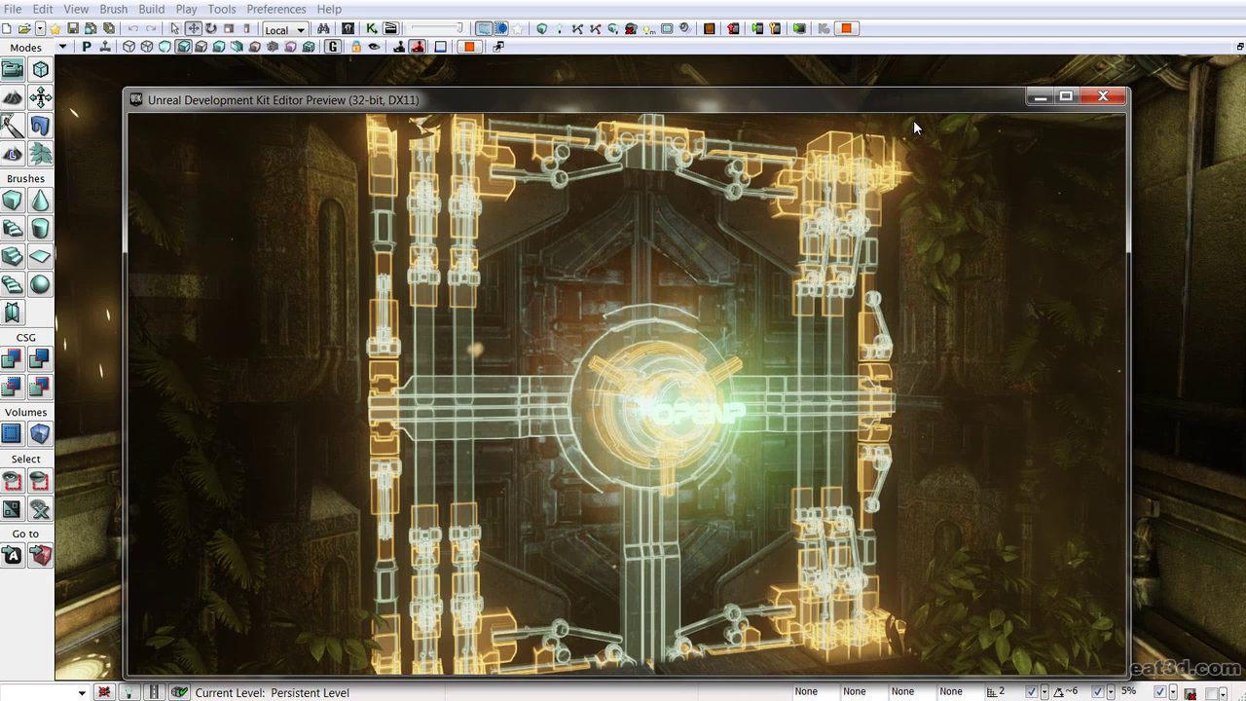
Run 'ce OpenDoor' in the game console to unlock the holographic door
{"action": "key", "text": "Tab"}
{"action": "type", "text": "ce OpenDoor"}
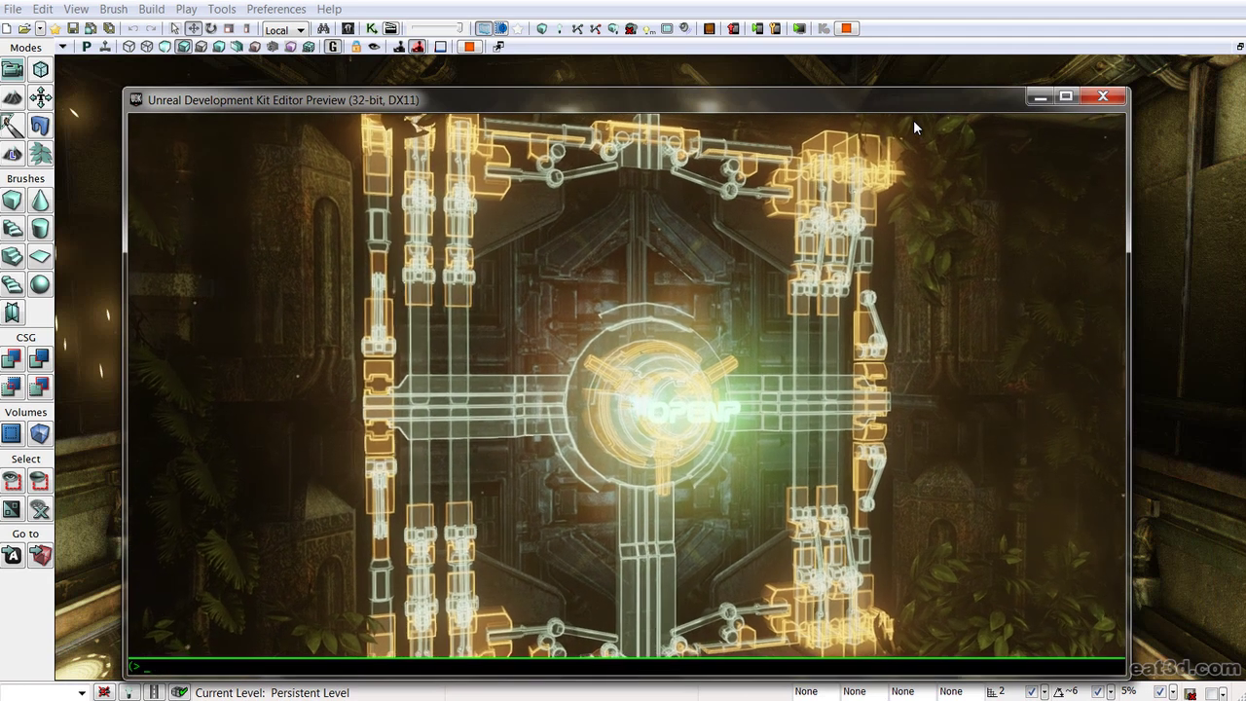
{"action": "key", "text": "Return"}
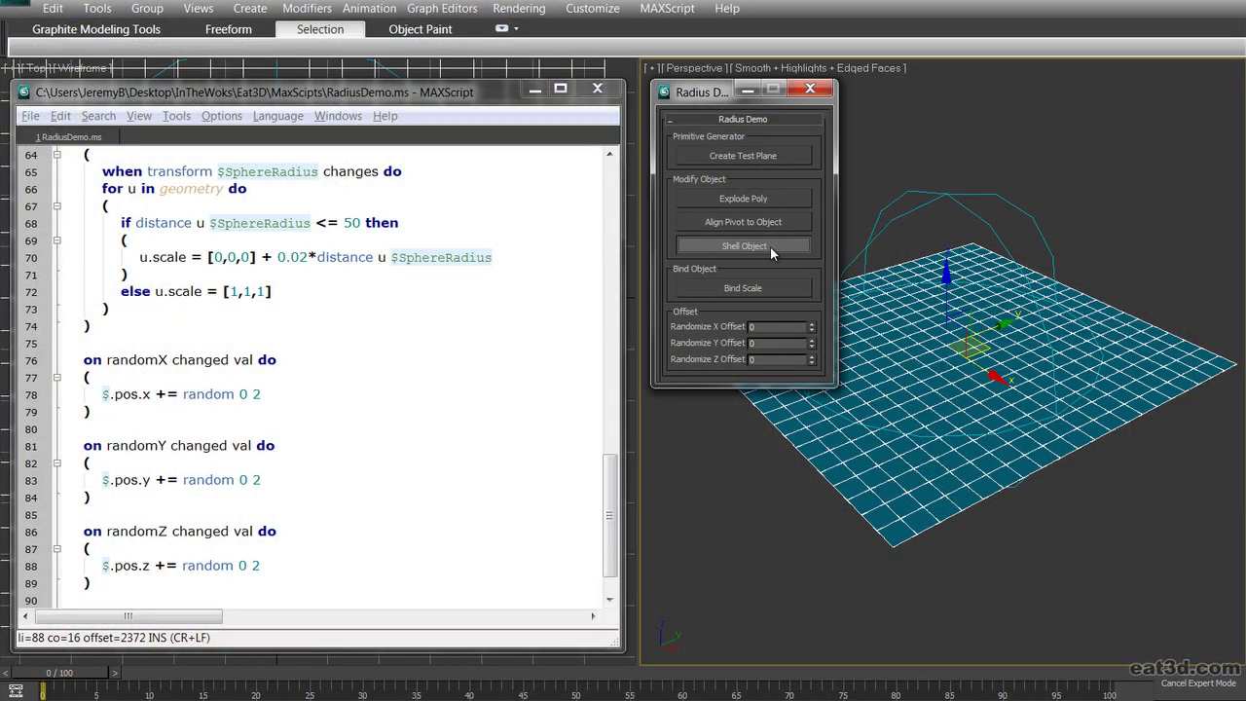
Shell the tiled plane, select all objects and randomize the tiles' Z offset
{"action": "left_click", "coordinate": [770, 246]}
{"action": "left_click", "coordinate": [913, 123]}
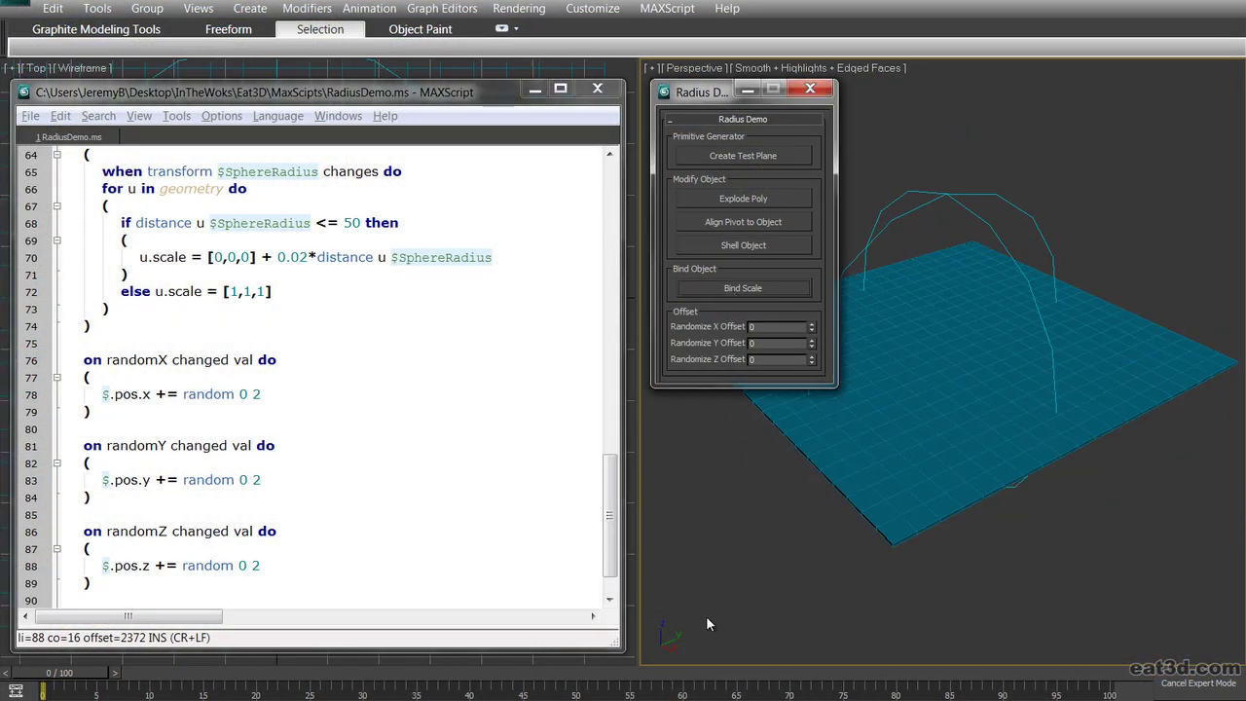
{"action": "left_click_drag", "start_coordinate": [1041, 162], "coordinate": [1004, 213]}
{"action": "left_click", "coordinate": [812, 356]}
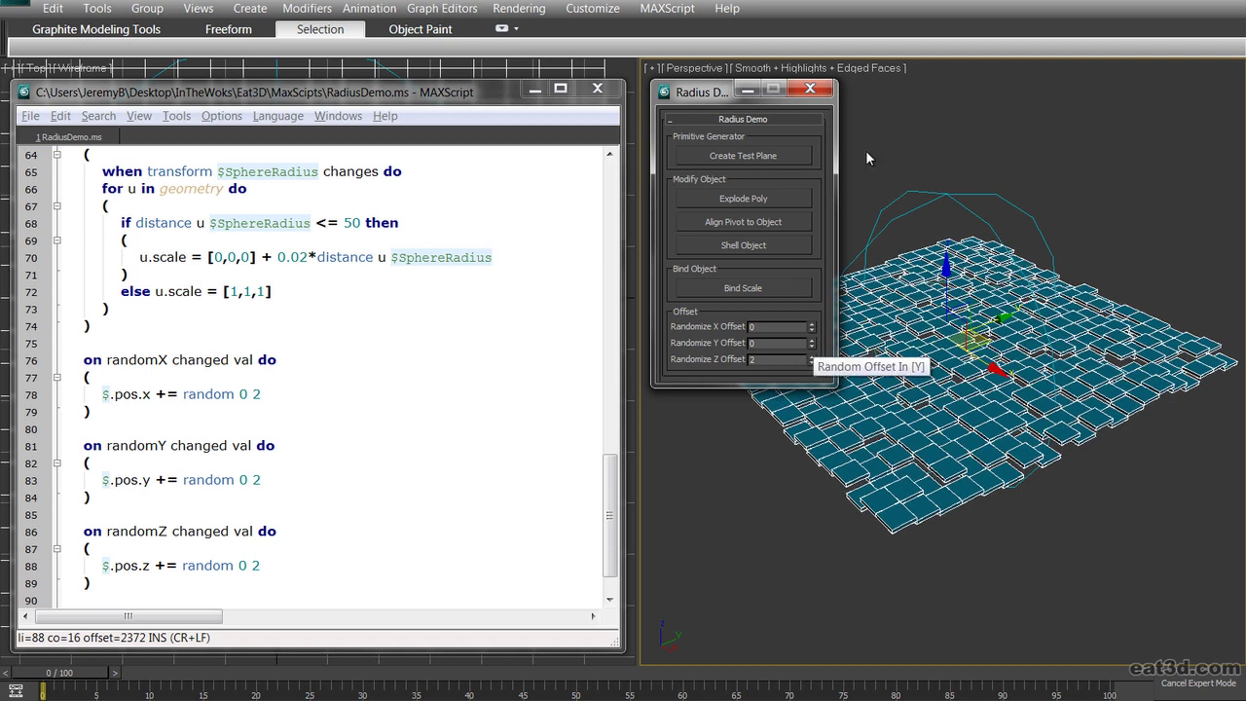
Close the Radius Demo tool and move $SphereRadius across the tiles so nearby ones shrink
{"action": "left_click", "coordinate": [810, 89]}
{"action": "left_click", "coordinate": [840, 144]}
{"action": "left_click", "coordinate": [971, 378]}
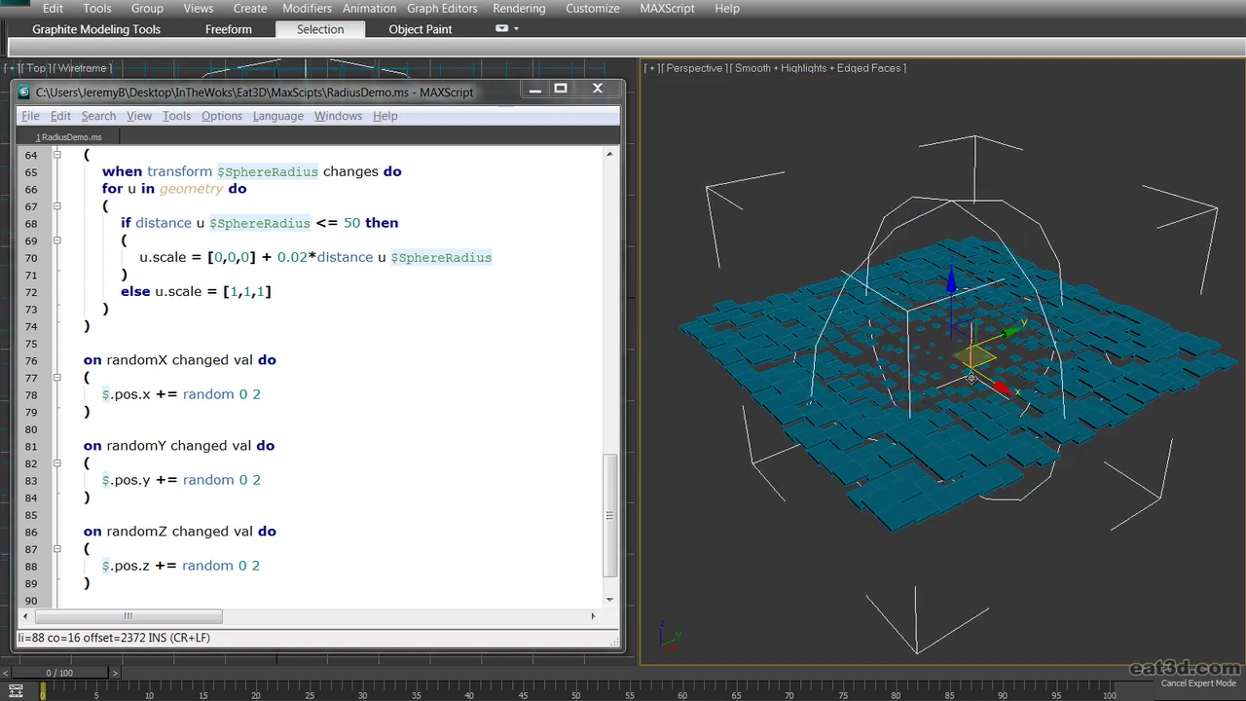
{"action": "left_click_drag", "start_coordinate": [971, 378], "coordinate": [1034, 326]}
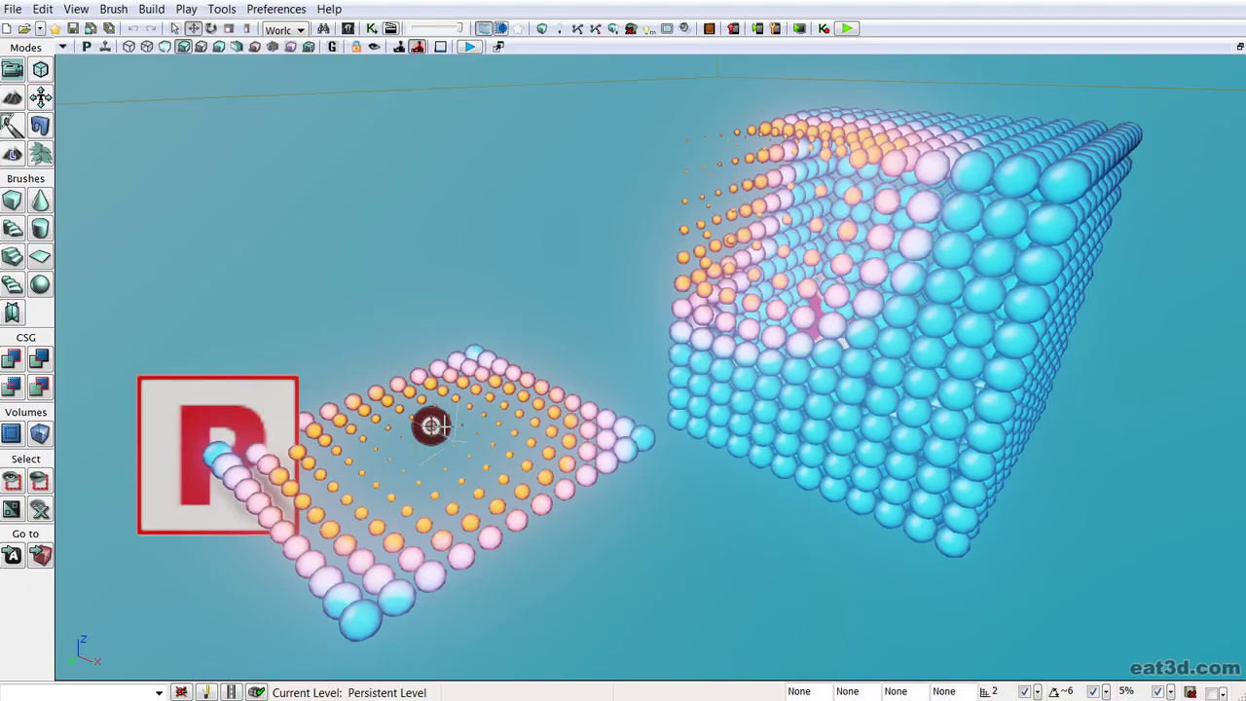
Drag the radius prefab through the sphere particle grid, then fly the camera close to the cube
{"action": "left_click", "coordinate": [432, 426]}
{"action": "left_click_drag", "start_coordinate": [420, 446], "coordinate": [350, 325]}
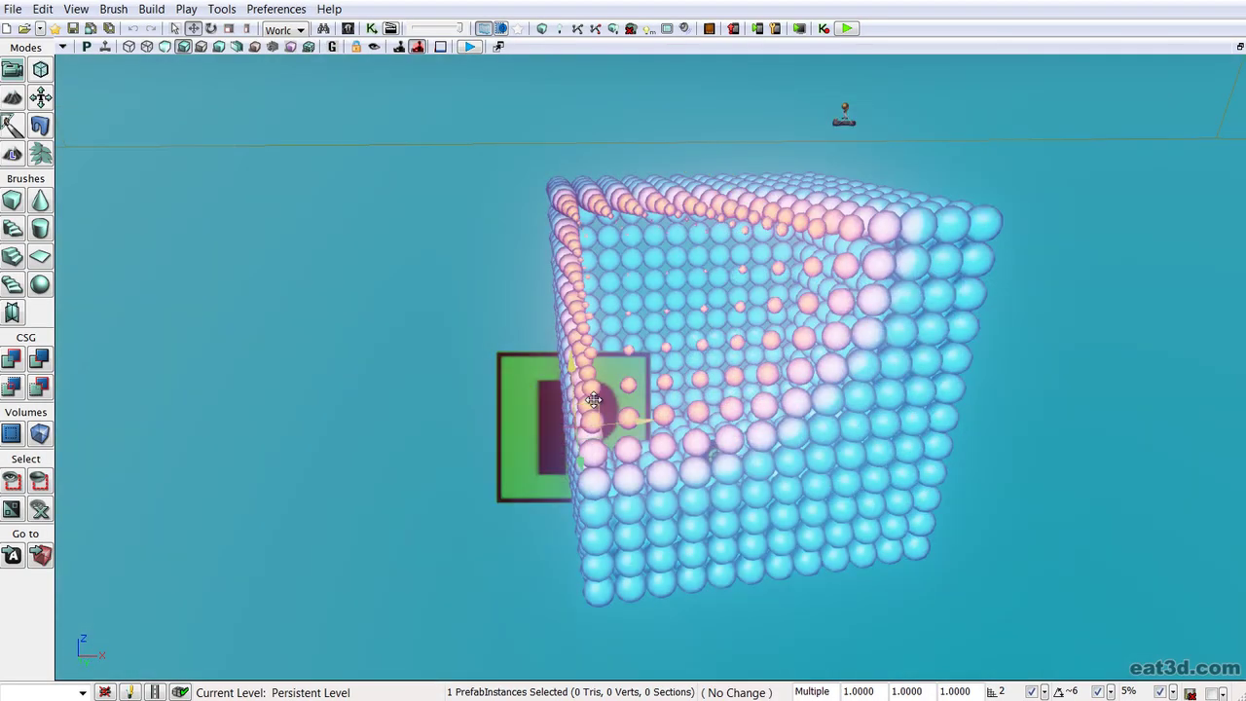
{"action": "left_click_drag", "start_coordinate": [598, 395], "coordinate": [353, 437]}
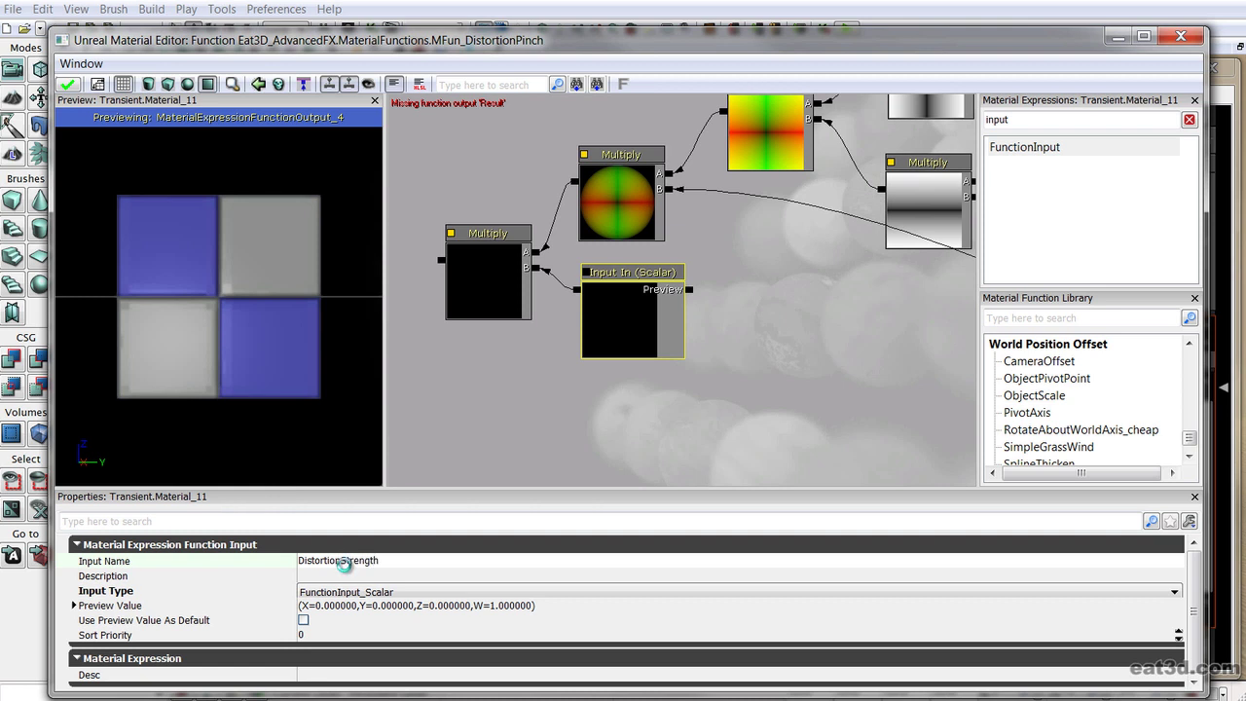
Add a Constant of 1 wired into the DistortionStrength input's preview
{"action": "left_click", "coordinate": [845, 298]}
{"action": "left_click", "coordinate": [839, 276]}
{"action": "left_click_drag", "start_coordinate": [836, 291], "coordinate": [774, 289]}
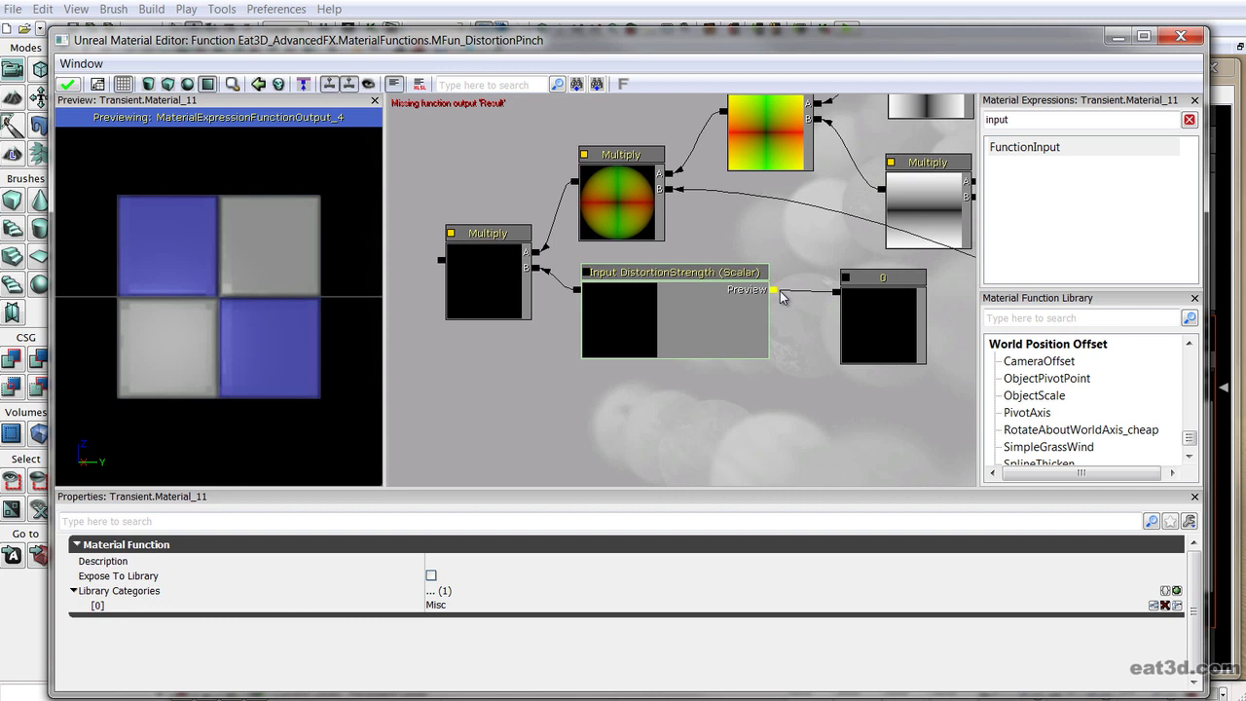
{"action": "left_click", "coordinate": [870, 312]}
{"action": "left_click", "coordinate": [491, 556]}
{"action": "type", "text": "1"}
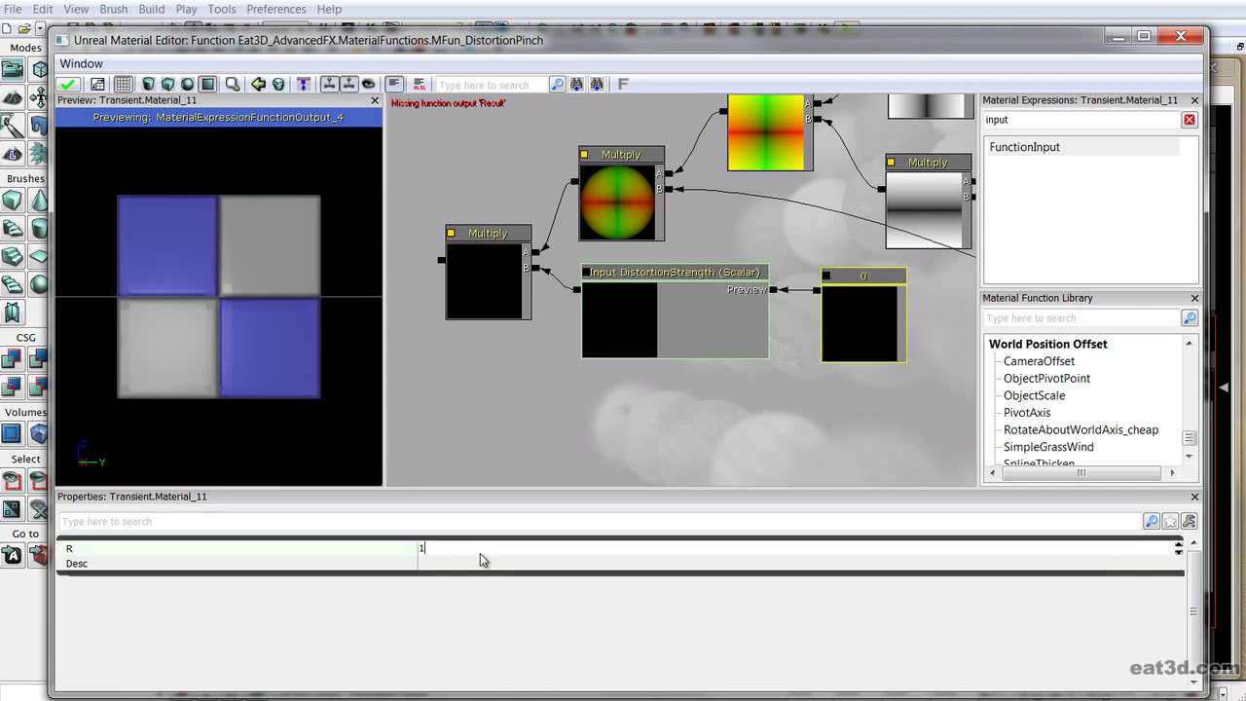
{"action": "key", "text": "Return"}
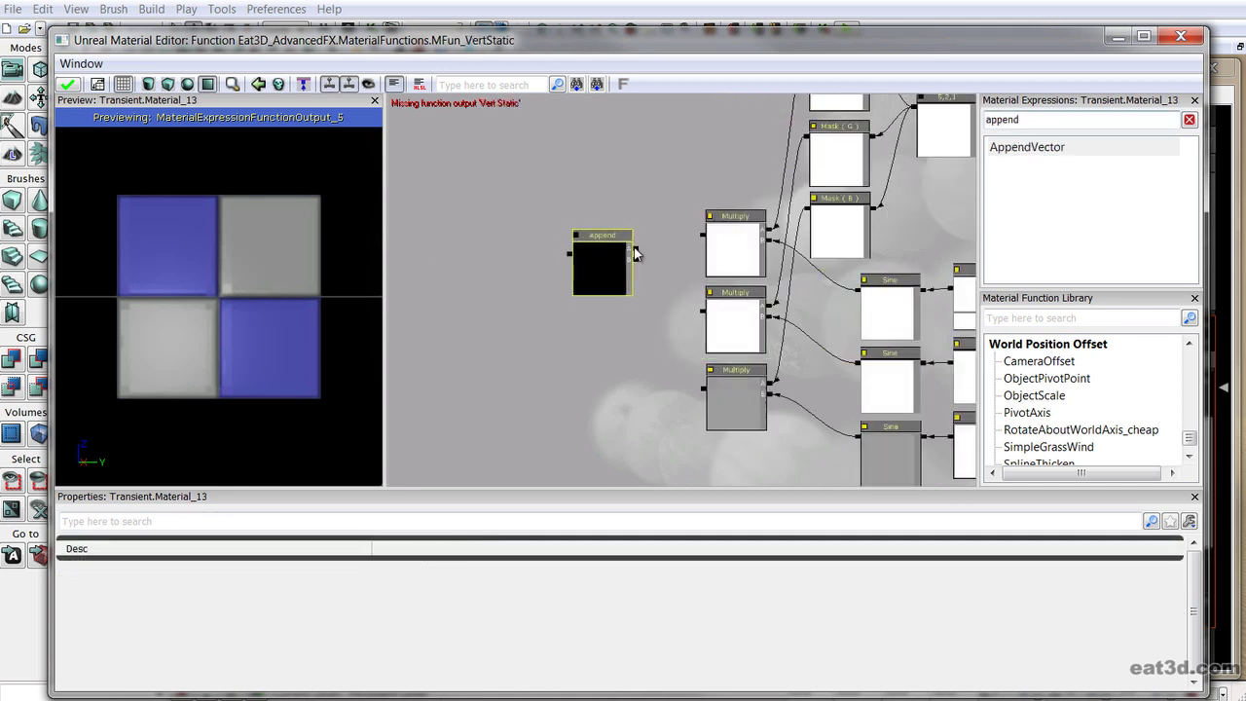
Wire the Append output into both Multiply nodes and duplicate Append to feed the third Multiply
{"action": "left_click_drag", "start_coordinate": [634, 248], "coordinate": [703, 235]}
{"action": "left_click_drag", "start_coordinate": [634, 259], "coordinate": [702, 315]}
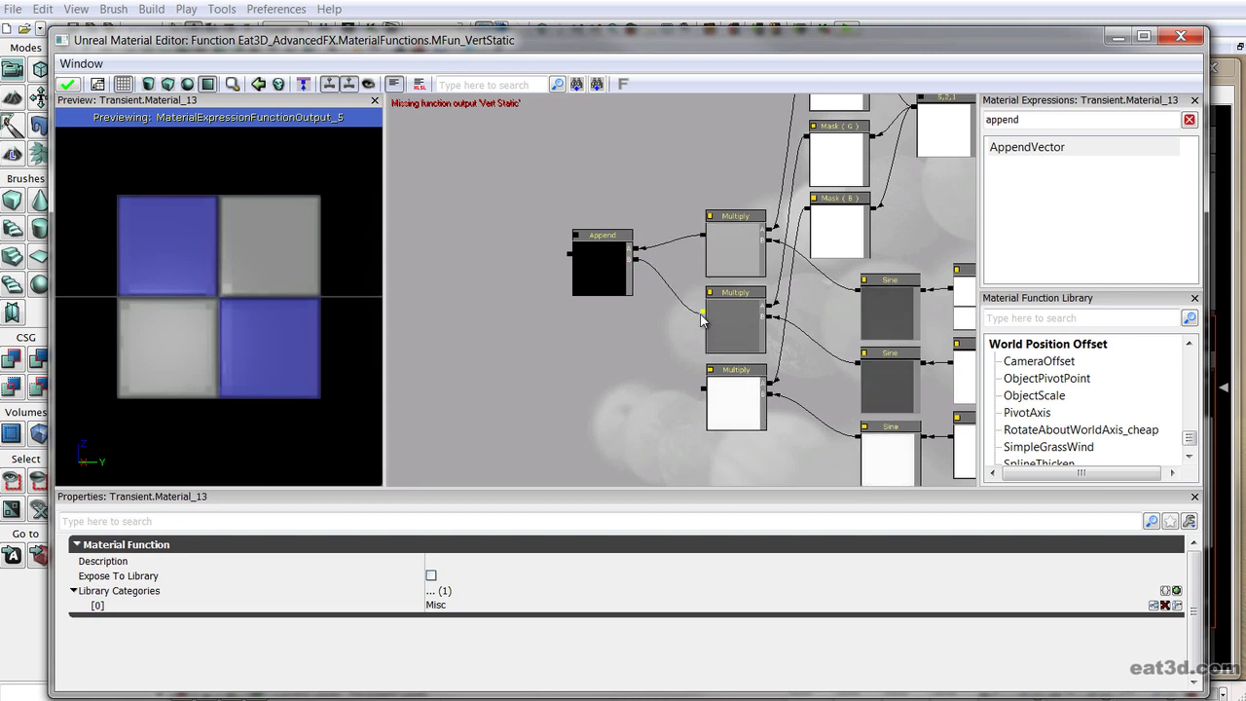
{"action": "left_click", "coordinate": [603, 269]}
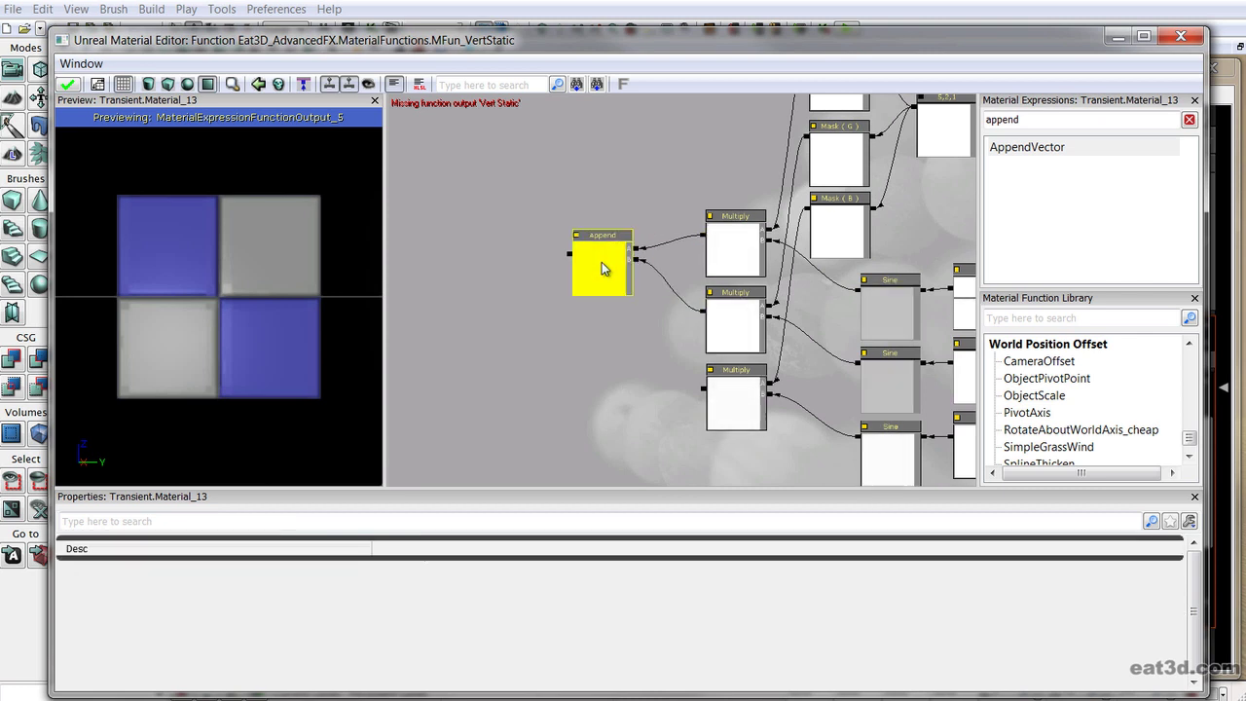
{"action": "key", "text": "ctrl+w"}
{"action": "left_click_drag", "start_coordinate": [613, 282], "coordinate": [567, 255]}
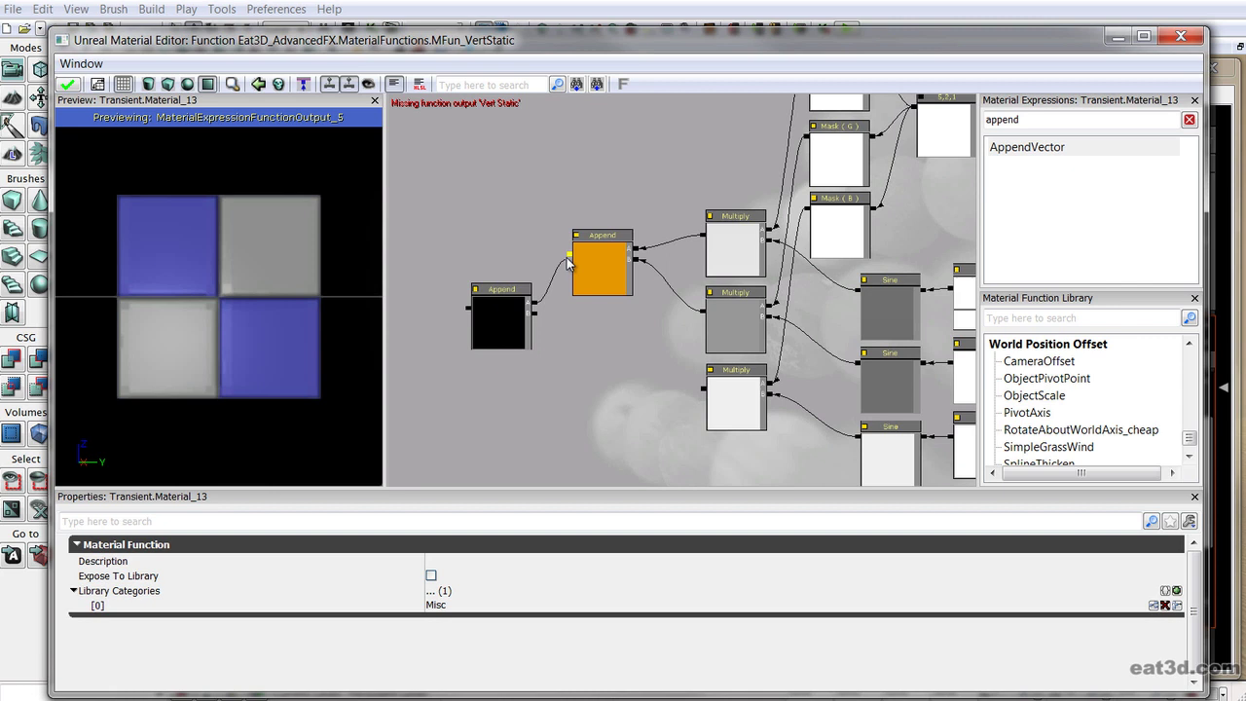
{"action": "left_click_drag", "start_coordinate": [699, 384], "coordinate": [593, 345]}
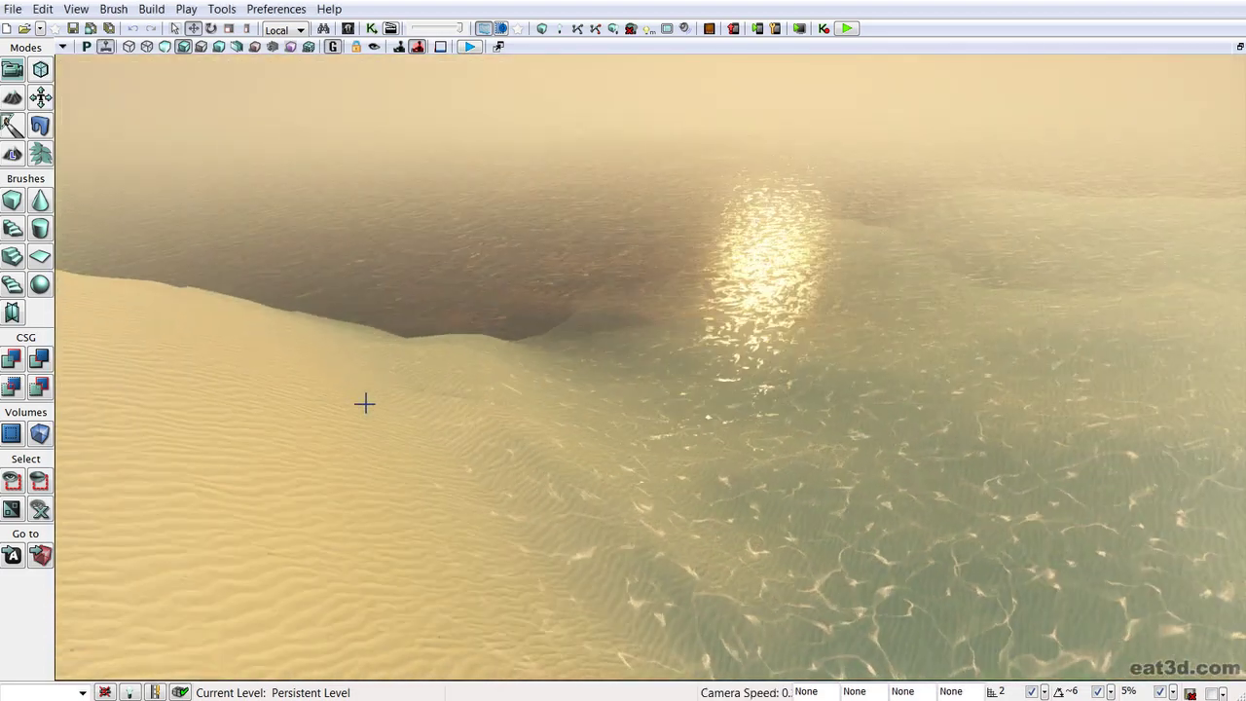
Turn the view toward the water, check the WorldMaskSize and GlowBandFalloff defaults, and enter 1 for GlowBand
{"action": "right_click_drag", "start_coordinate": [365, 402], "coordinate": [449, 444]}
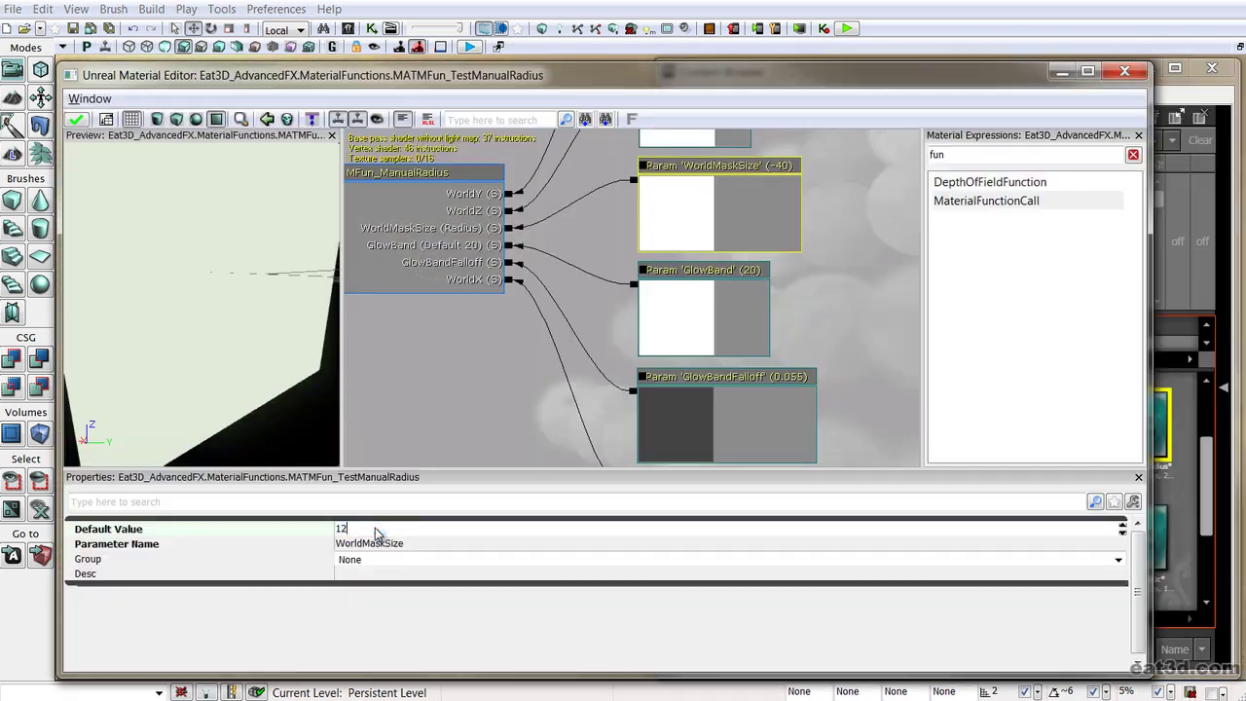
{"action": "left_click", "coordinate": [386, 529]}
{"action": "left_click", "coordinate": [690, 388]}
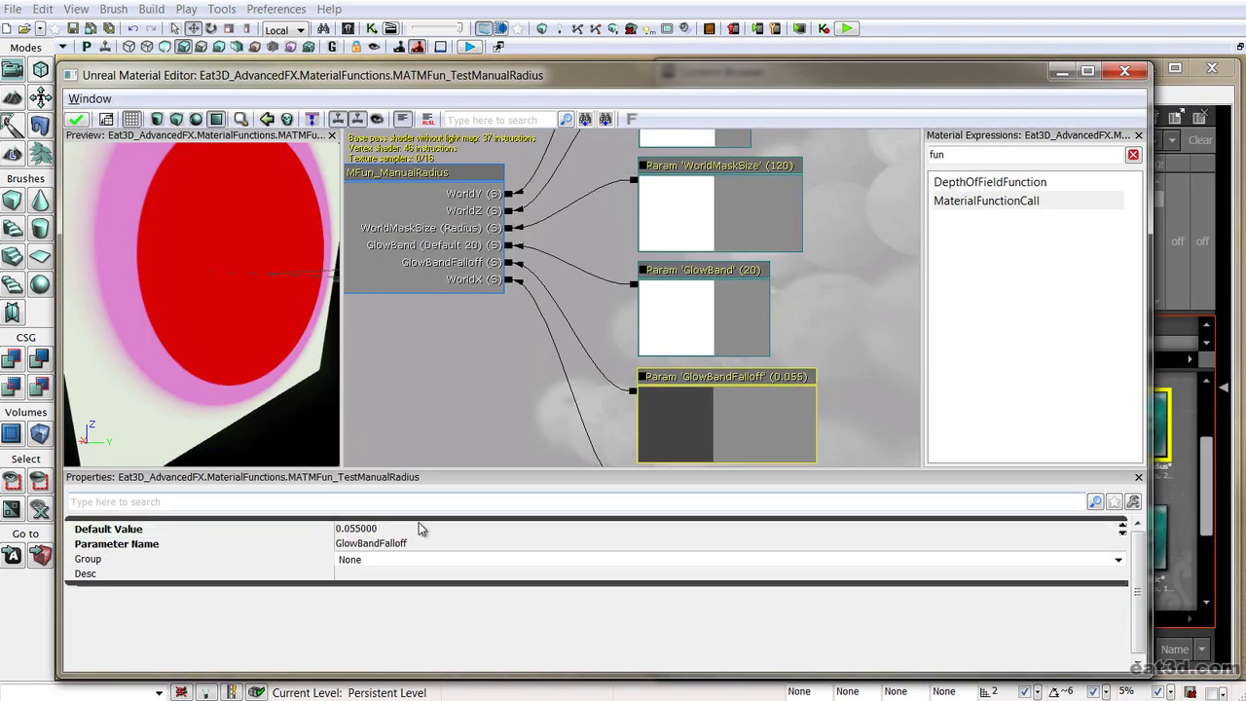
{"action": "left_click", "coordinate": [395, 530]}
{"action": "left_click", "coordinate": [680, 340]}
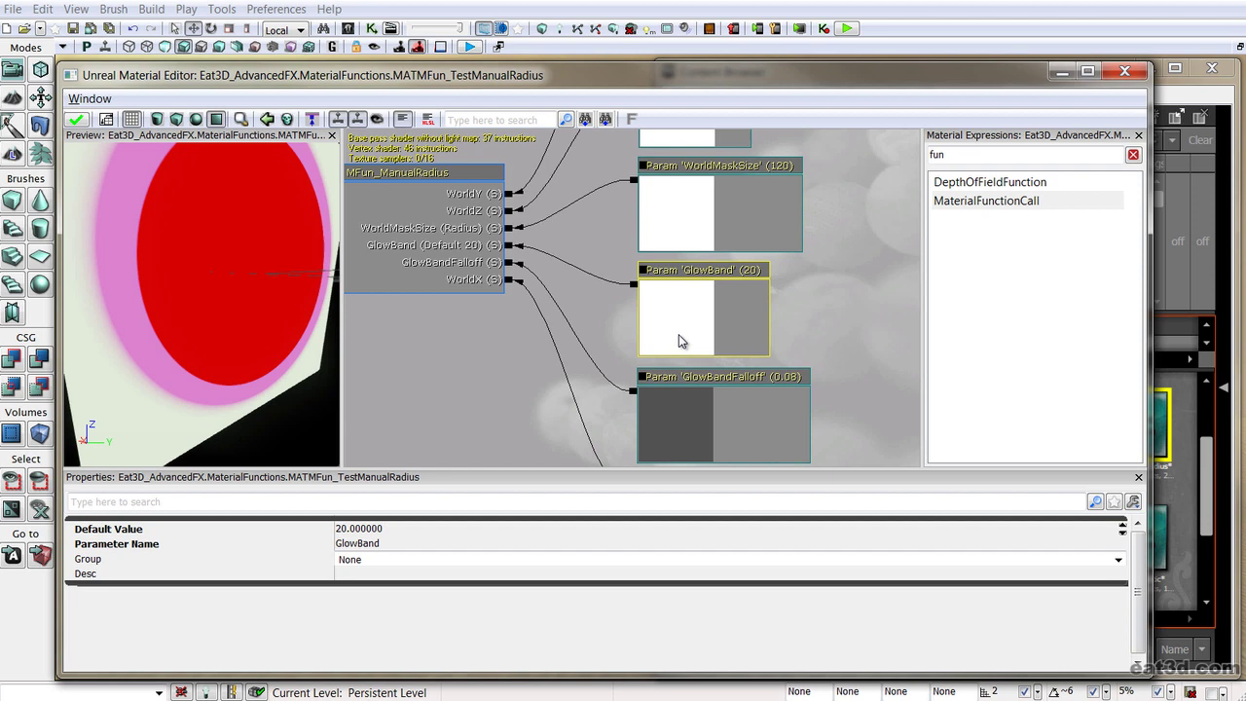
{"action": "left_click", "coordinate": [410, 534]}
{"action": "type", "text": "1"}
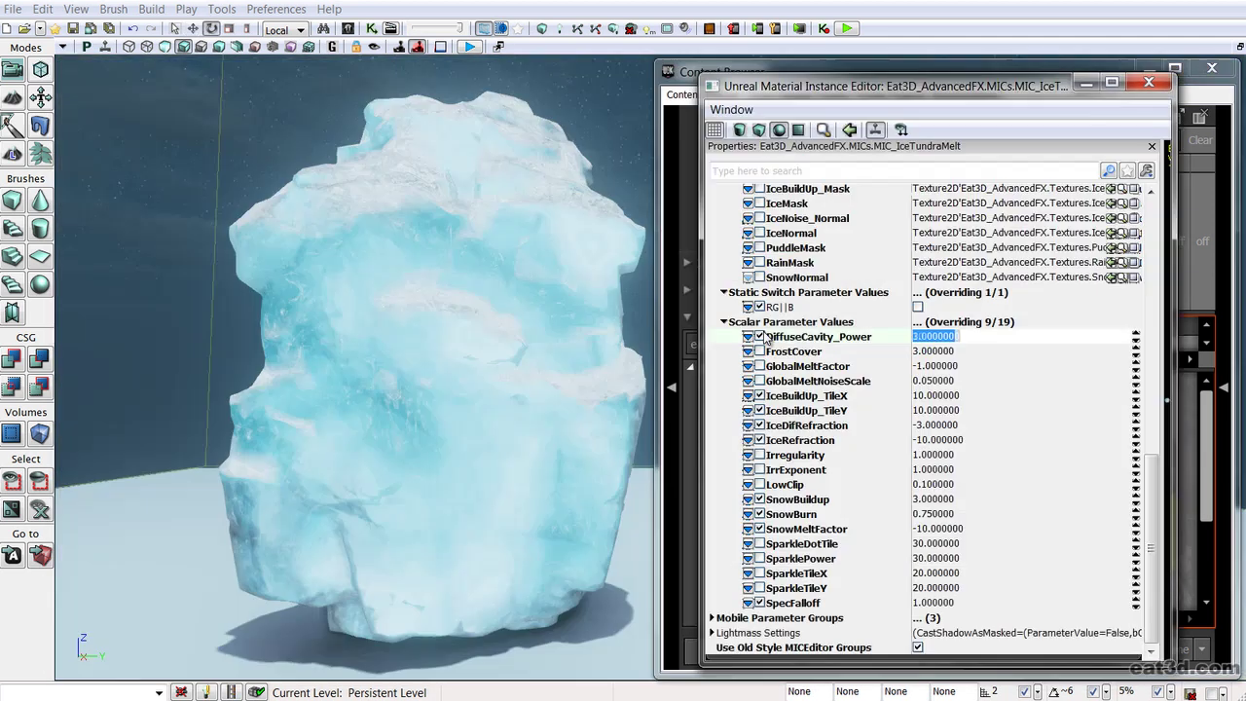
Enable the FrostCover override and set it to 2, then 3
{"action": "left_click", "coordinate": [759, 352]}
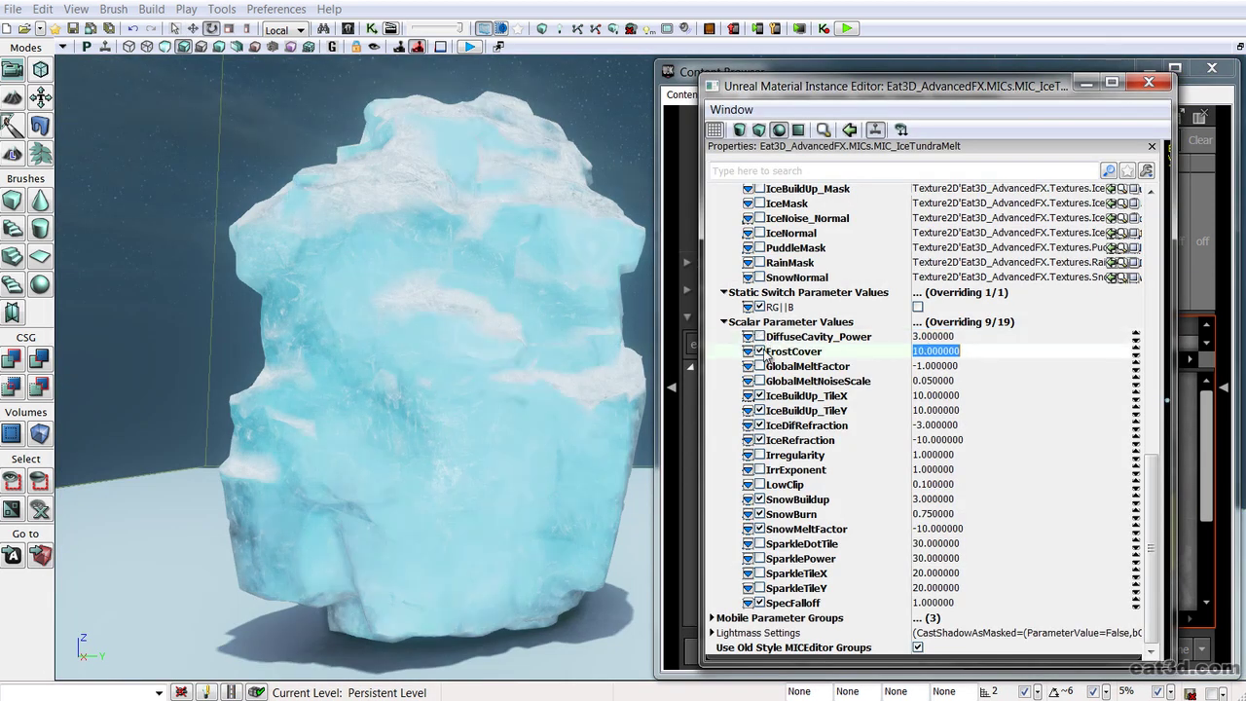
{"action": "key", "text": "BackSpace"}
{"action": "type", "text": "2"}
{"action": "key", "text": "Return"}
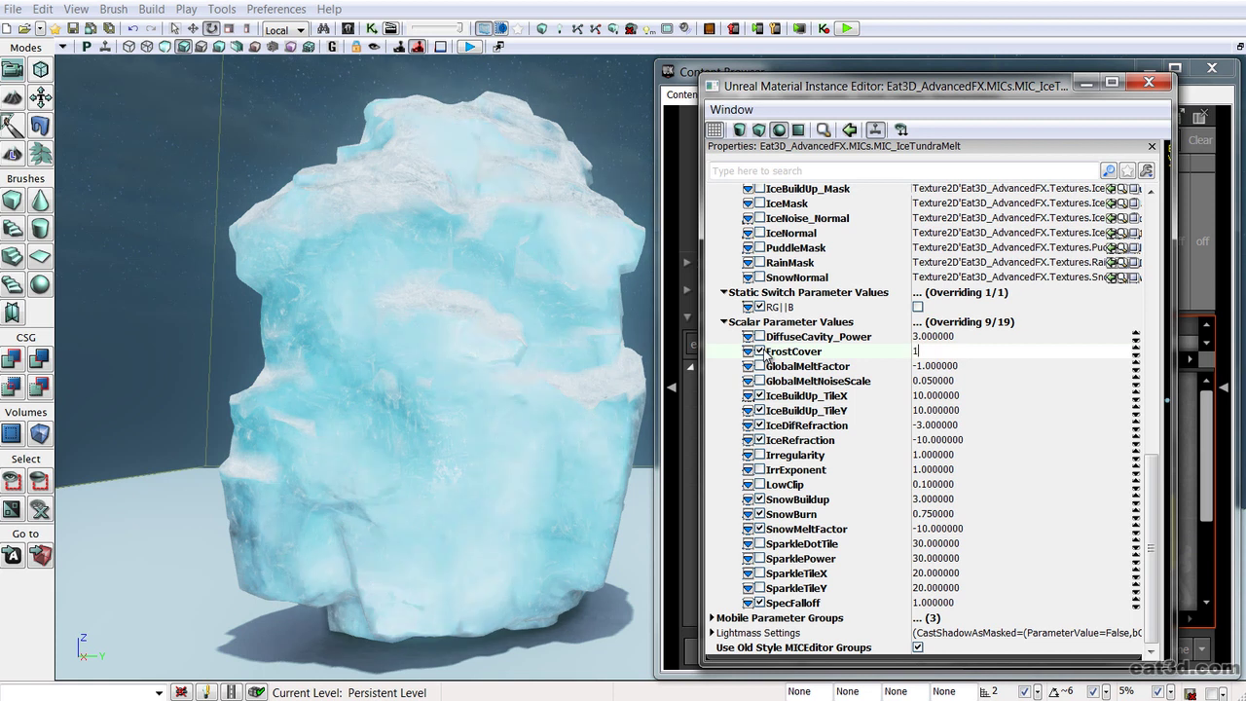
{"action": "type", "text": "3"}
{"action": "key", "text": "Return"}
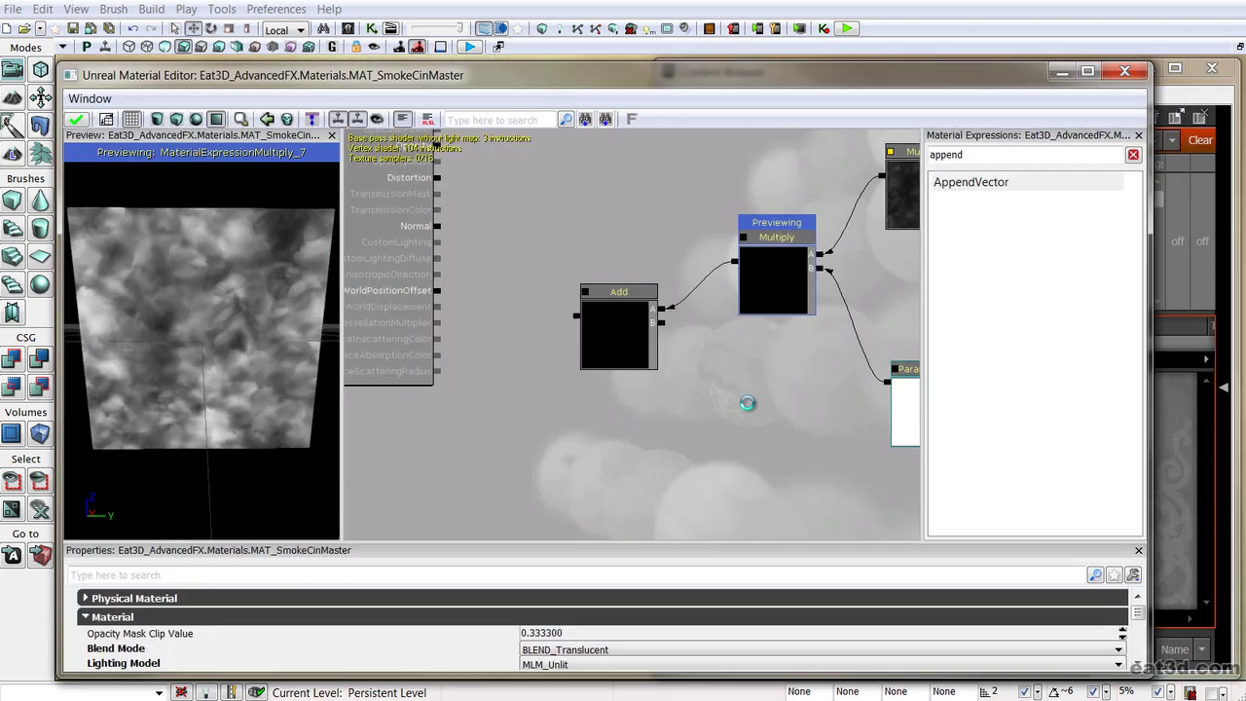
Wire a Constant of 0.5 into Add's B input and preview the Add node on the mesh
{"action": "left_click", "coordinate": [746, 402]}
{"action": "left_click_drag", "start_coordinate": [735, 387], "coordinate": [662, 322]}
{"action": "left_click", "coordinate": [787, 428]}
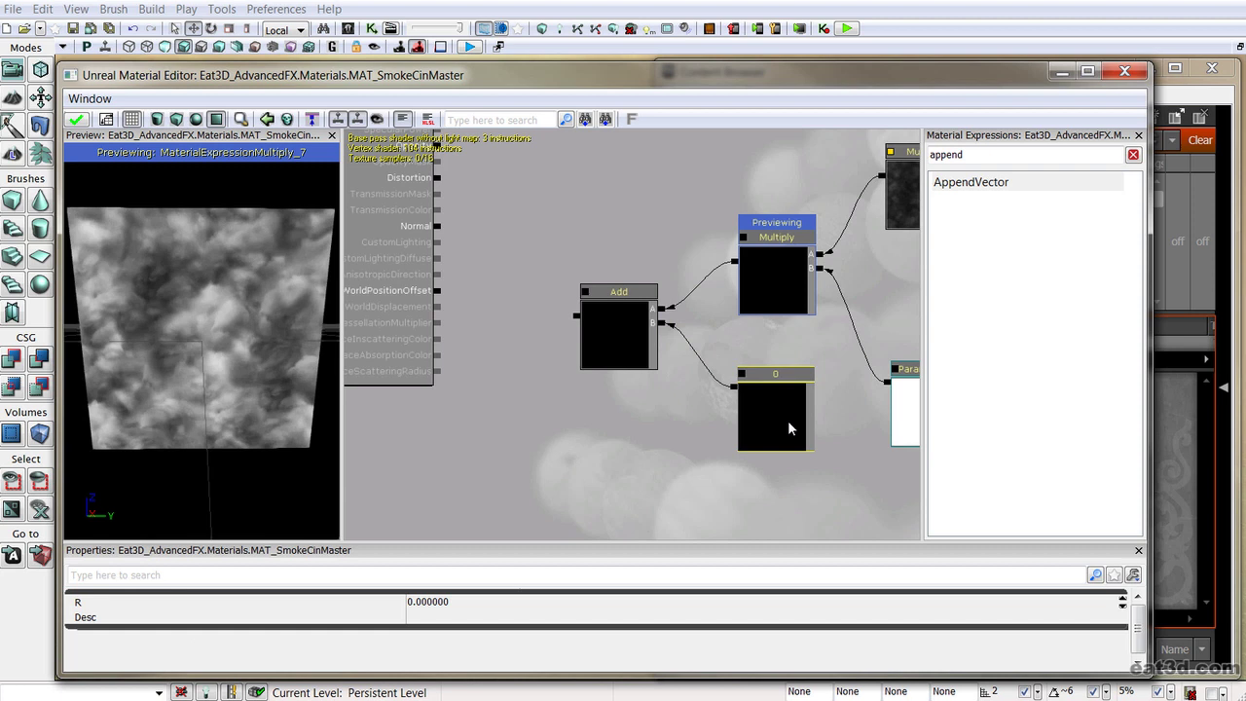
{"action": "left_click", "coordinate": [468, 601]}
{"action": "key", "text": "BackSpace"}
{"action": "type", "text": "0.5"}
{"action": "key", "text": "Return"}
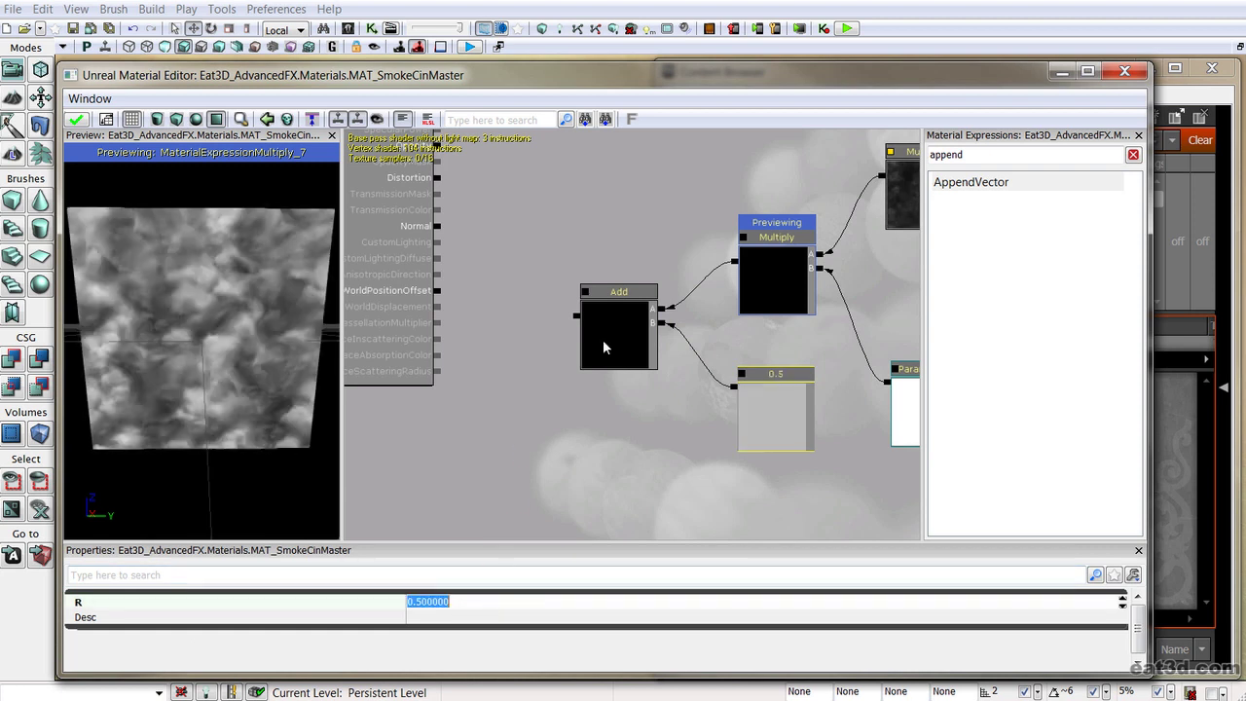
{"action": "right_click", "coordinate": [604, 346]}
{"action": "left_click", "coordinate": [655, 478]}
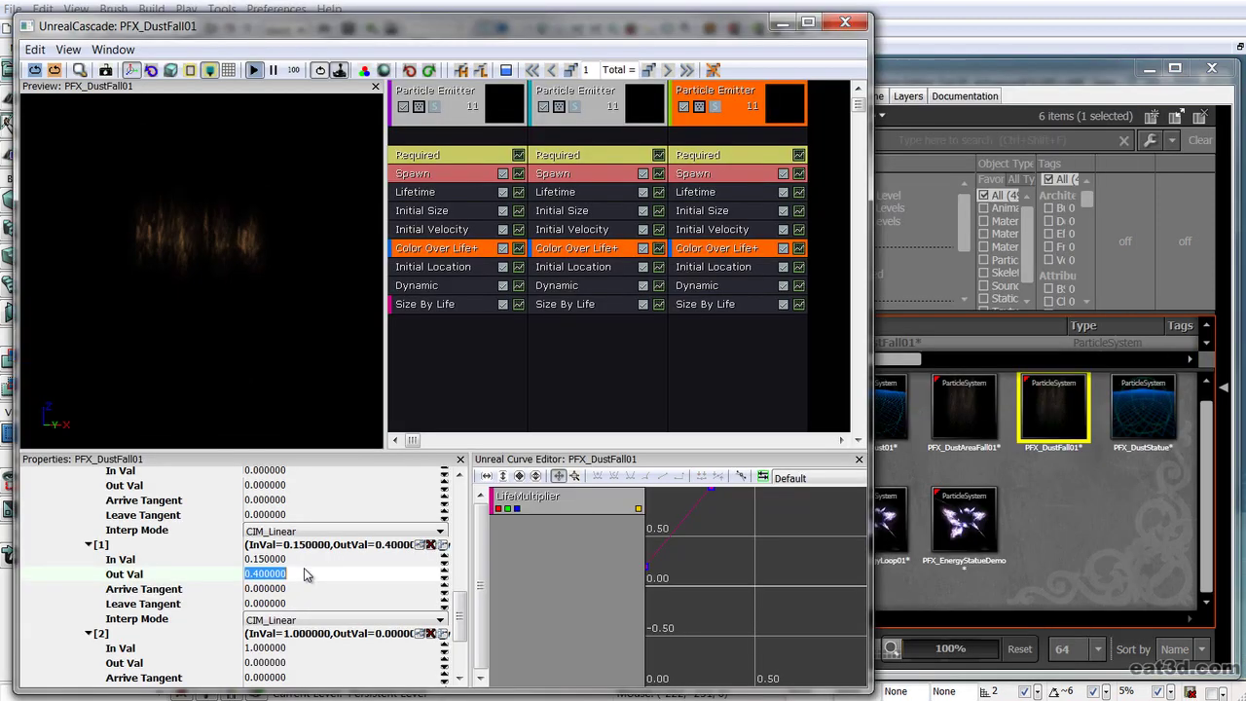
Commit the 0.4 dust curve point, then set DistortionInfluence to 3 in MIC_DotSpriteDust01
{"action": "left_click", "coordinate": [316, 343]}
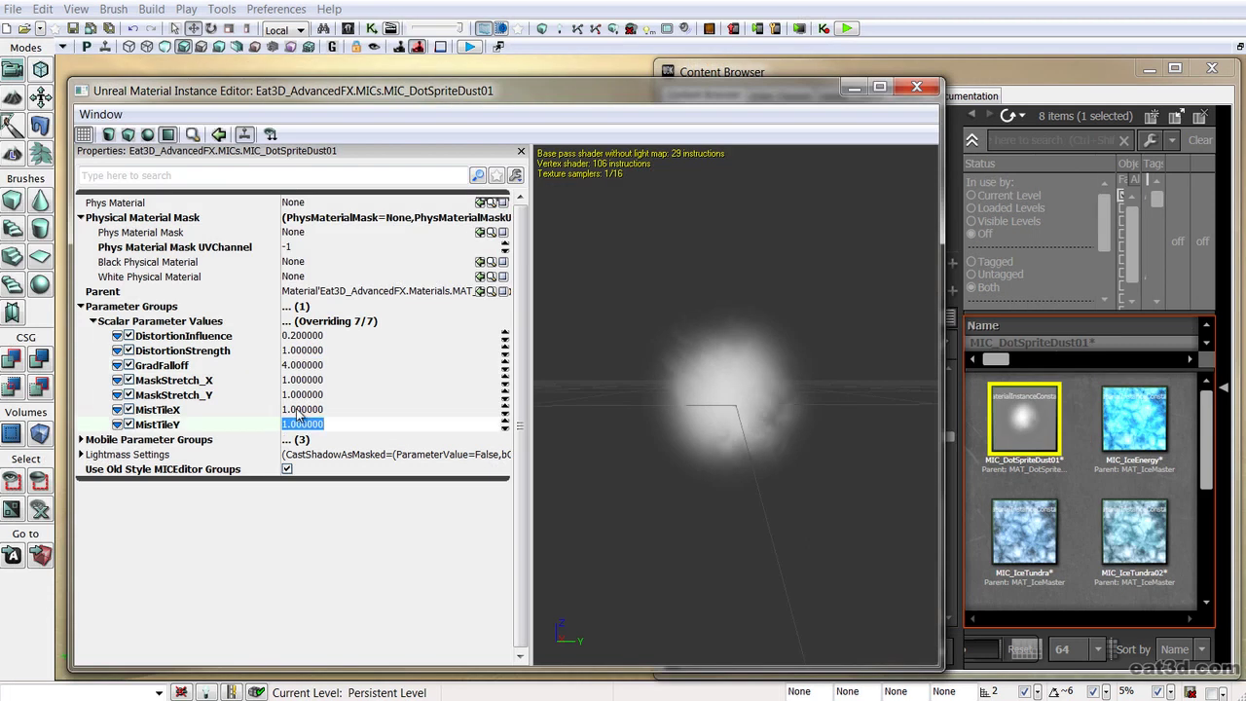
{"action": "type", "text": "3"}
{"action": "key", "text": "Return"}
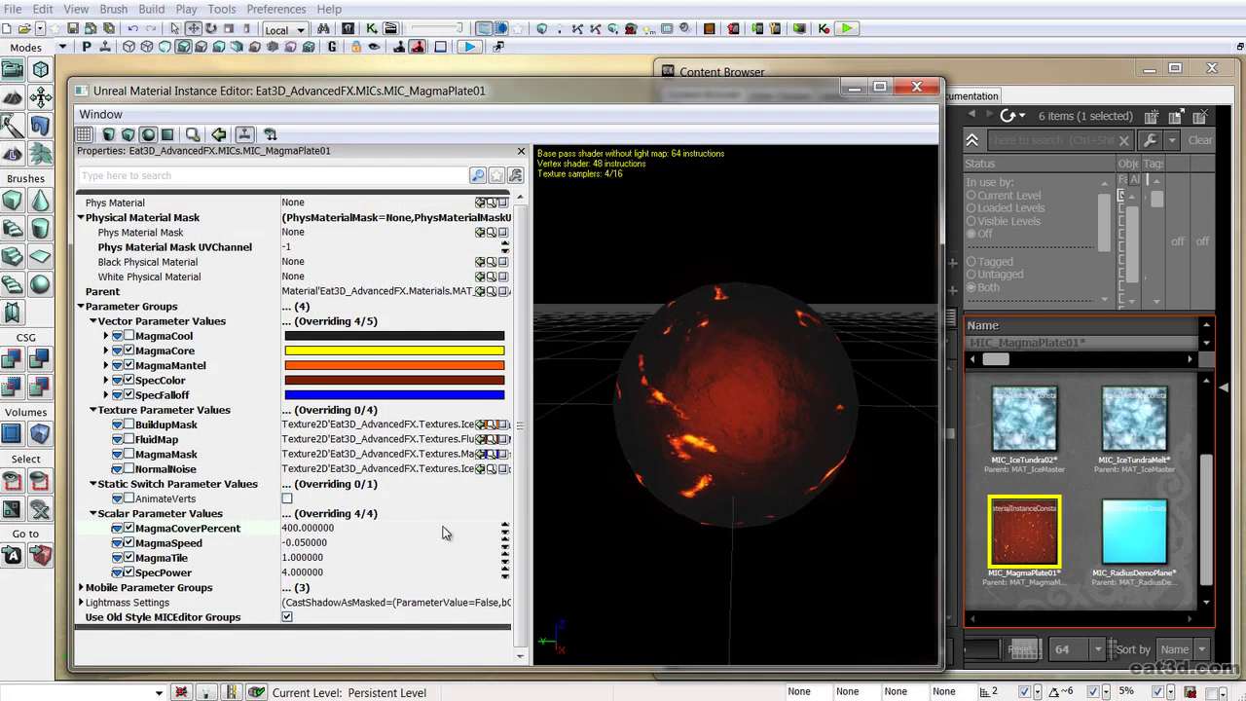
Set MagmaCoverPercent to 80 and orbit the preview to view the magma sphere from above
{"action": "type", "text": "80"}
{"action": "key", "text": "Return"}
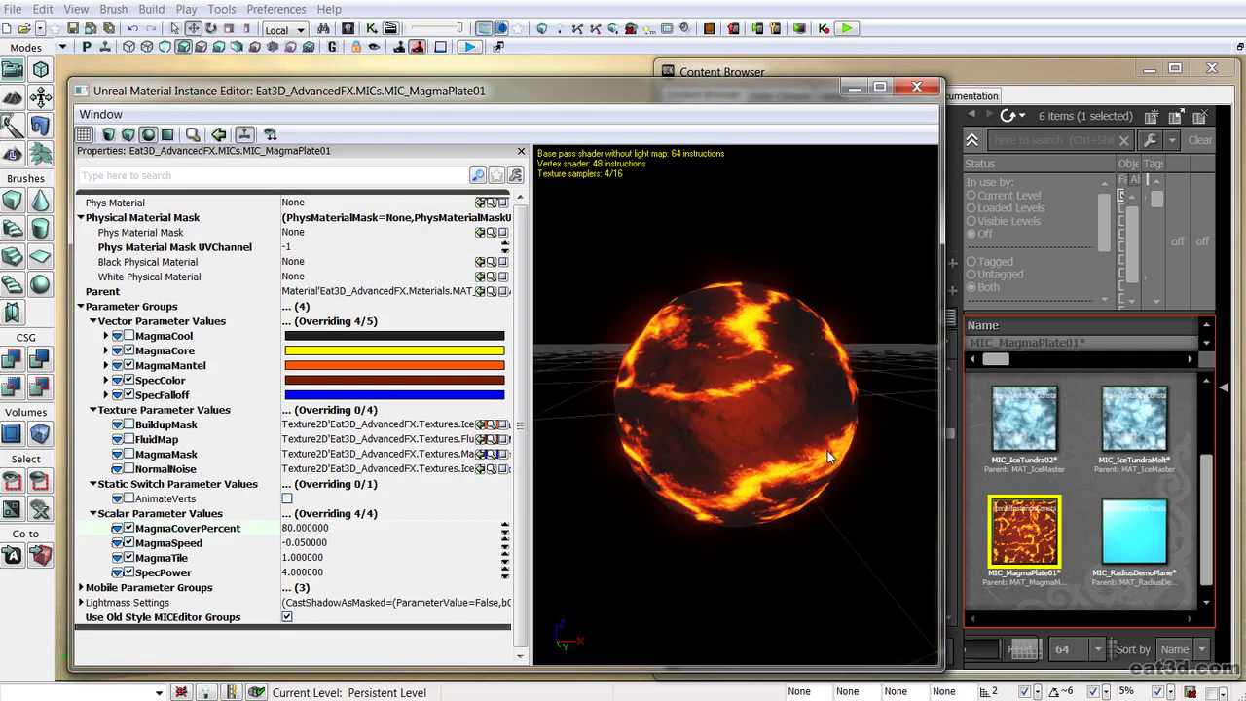
{"action": "left_click_drag", "start_coordinate": [643, 454], "coordinate": [642, 443]}
{"action": "left_click_drag", "start_coordinate": [709, 419], "coordinate": [709, 390]}
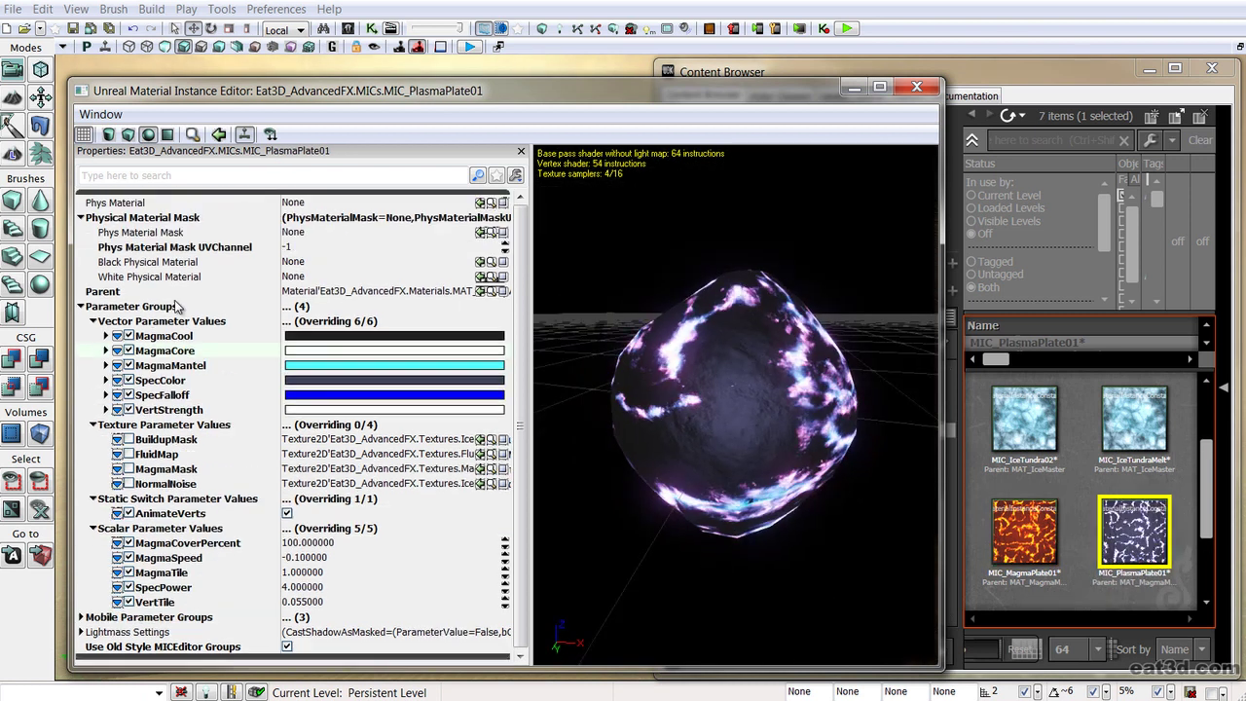
Enter VertStrength values 2, 2, 4 on the plasma plate and tilt the preview down
{"action": "left_click", "coordinate": [105, 410]}
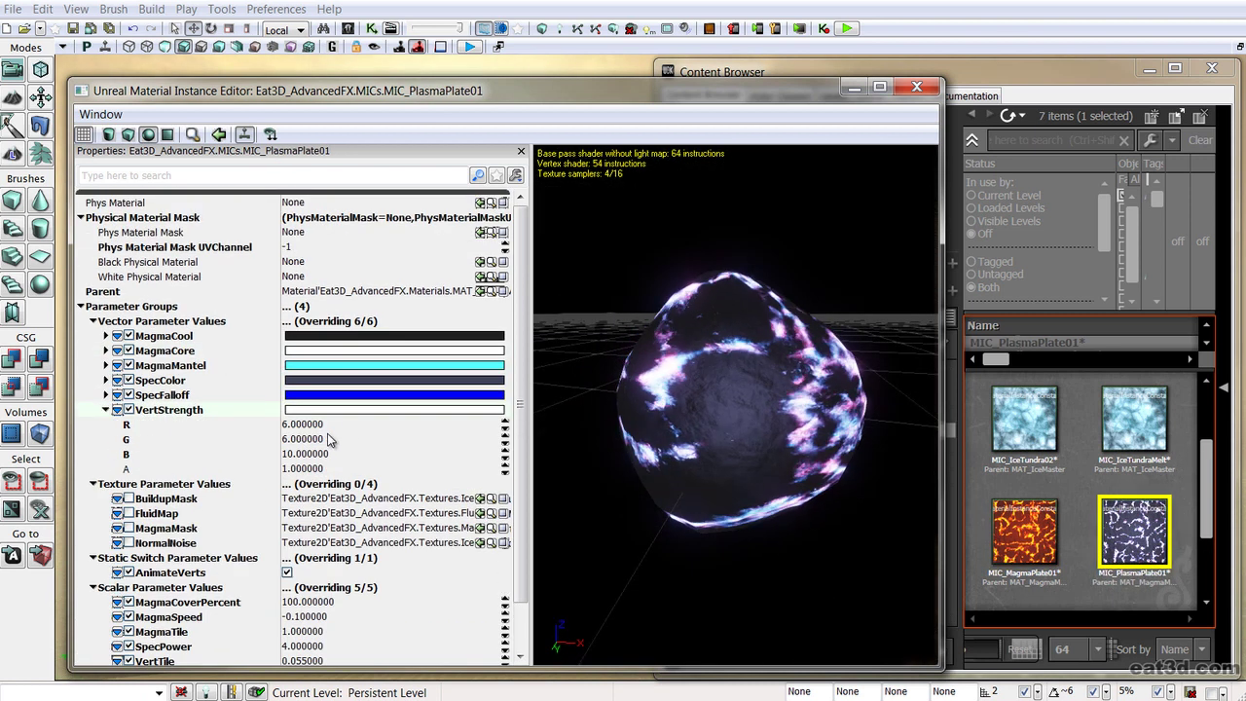
{"action": "left_click", "coordinate": [346, 426]}
{"action": "type", "text": "2"}
{"action": "key", "text": "Tab"}
{"action": "type", "text": "2"}
{"action": "key", "text": "Tab"}
{"action": "type", "text": "4"}
{"action": "key", "text": "Return"}
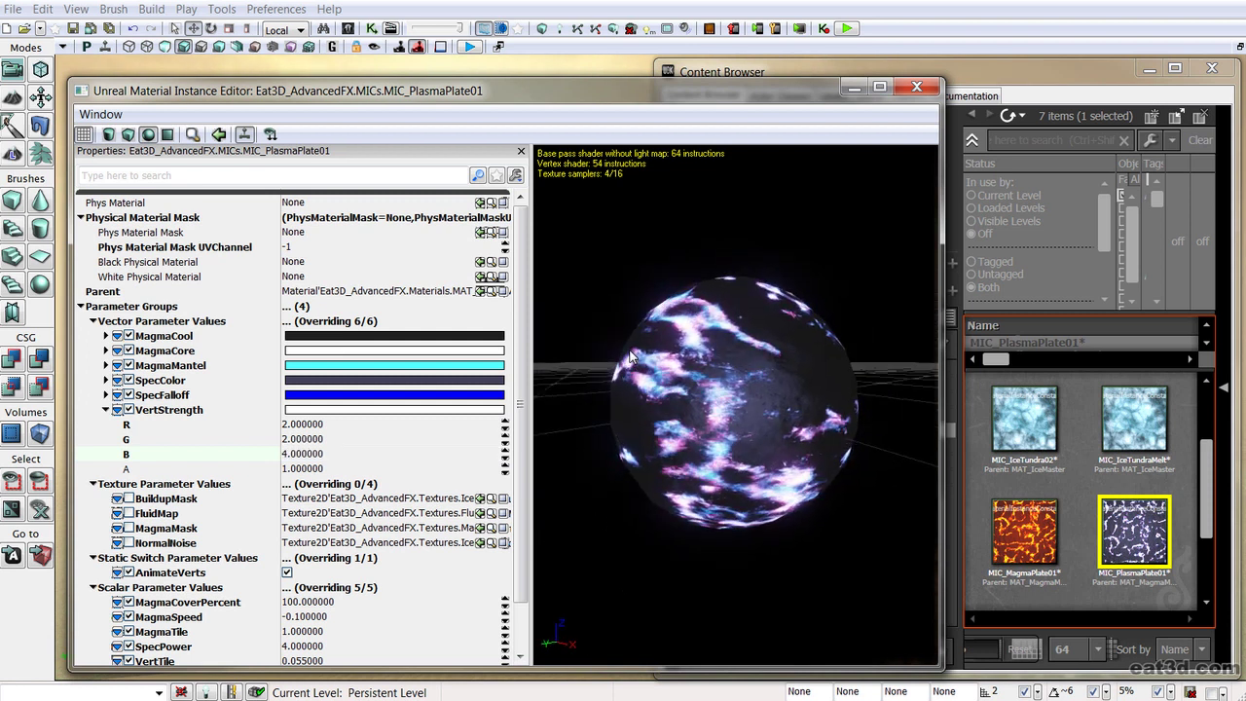
{"action": "left_click_drag", "start_coordinate": [789, 392], "coordinate": [781, 400]}
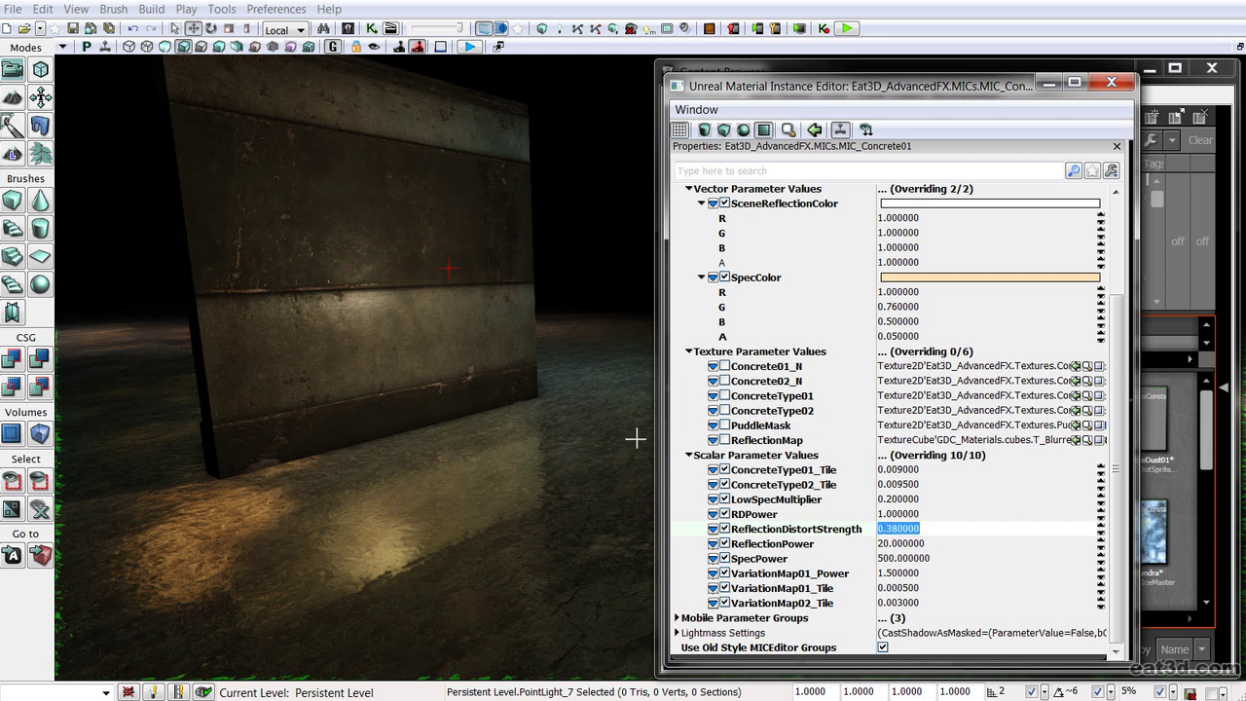
{"action": "left_click_drag", "start_coordinate": [634, 439], "coordinate": [601, 490]}
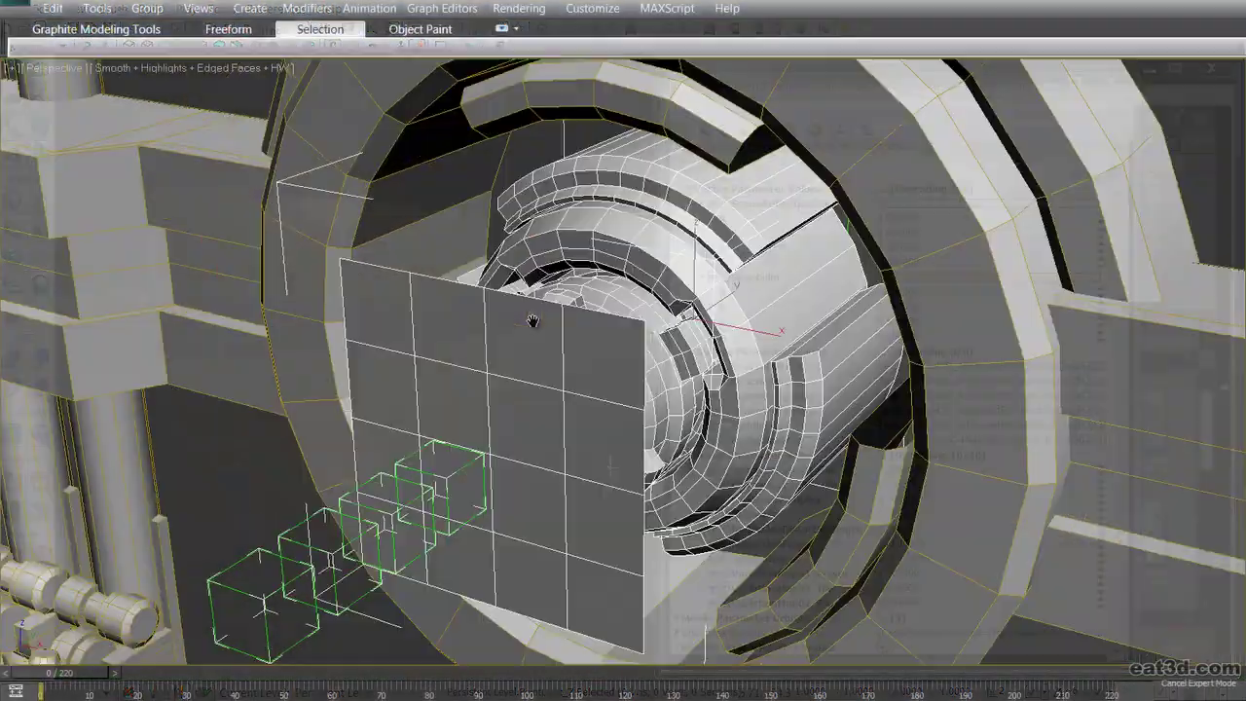
Frame the round hatch and scrub the timeline from frame 13 past 36 so the pins move
{"action": "mouse_move", "coordinate": [626, 379]}
{"action": "middle_mouse_down", "text": "alt"}
{"action": "mouse_move", "coordinate": [584, 382]}
{"action": "mouse_move", "coordinate": [662, 380]}
{"action": "mouse_move", "coordinate": [642, 384]}
{"action": "middle_mouse_up", "text": "alt"}
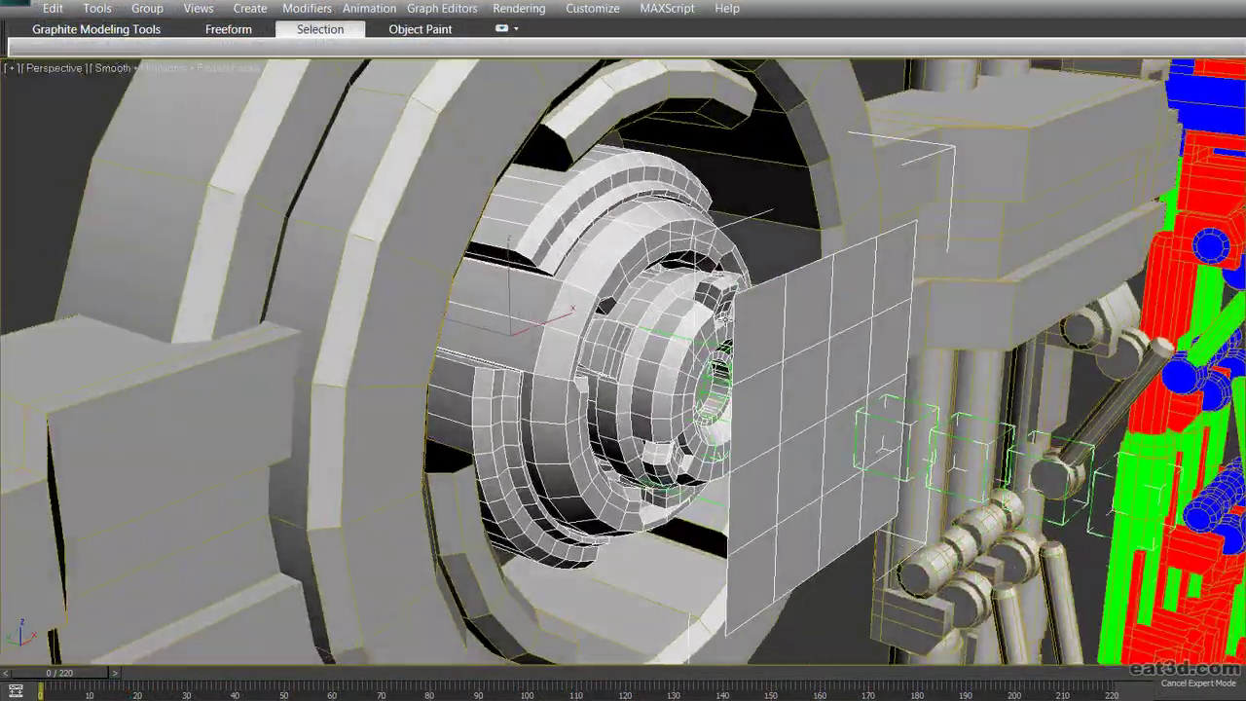
{"action": "scroll", "coordinate": [575, 360], "scroll_direction": "down", "scroll_amount": 5}
{"action": "middle_click_drag", "start_coordinate": [574, 360], "coordinate": [585, 360], "text": "alt"}
{"action": "scroll", "coordinate": [574, 360], "scroll_direction": "up", "scroll_amount": 5}
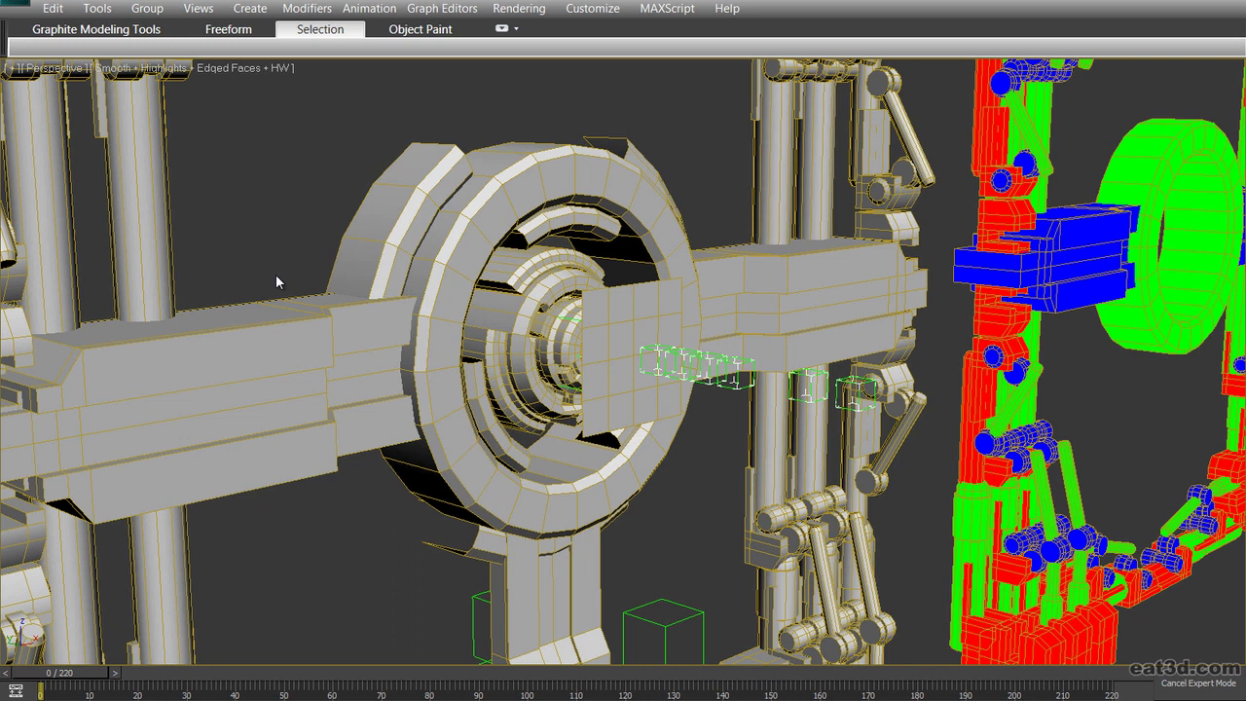
{"action": "left_click_drag", "start_coordinate": [158, 681], "coordinate": [272, 684]}
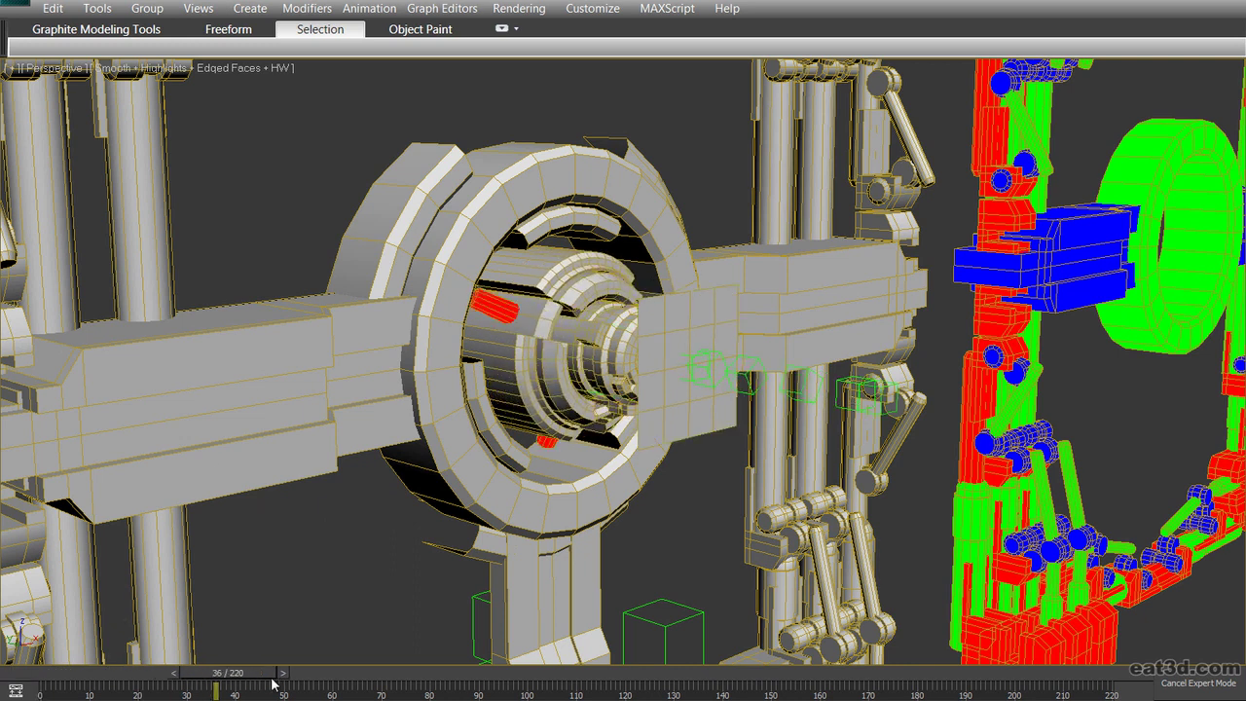
{"action": "mouse_move", "coordinate": [550, 692]}
{"action": "left_mouse_down"}
{"action": "mouse_move", "coordinate": [881, 697]}
{"action": "mouse_move", "coordinate": [696, 693]}
{"action": "left_mouse_up"}
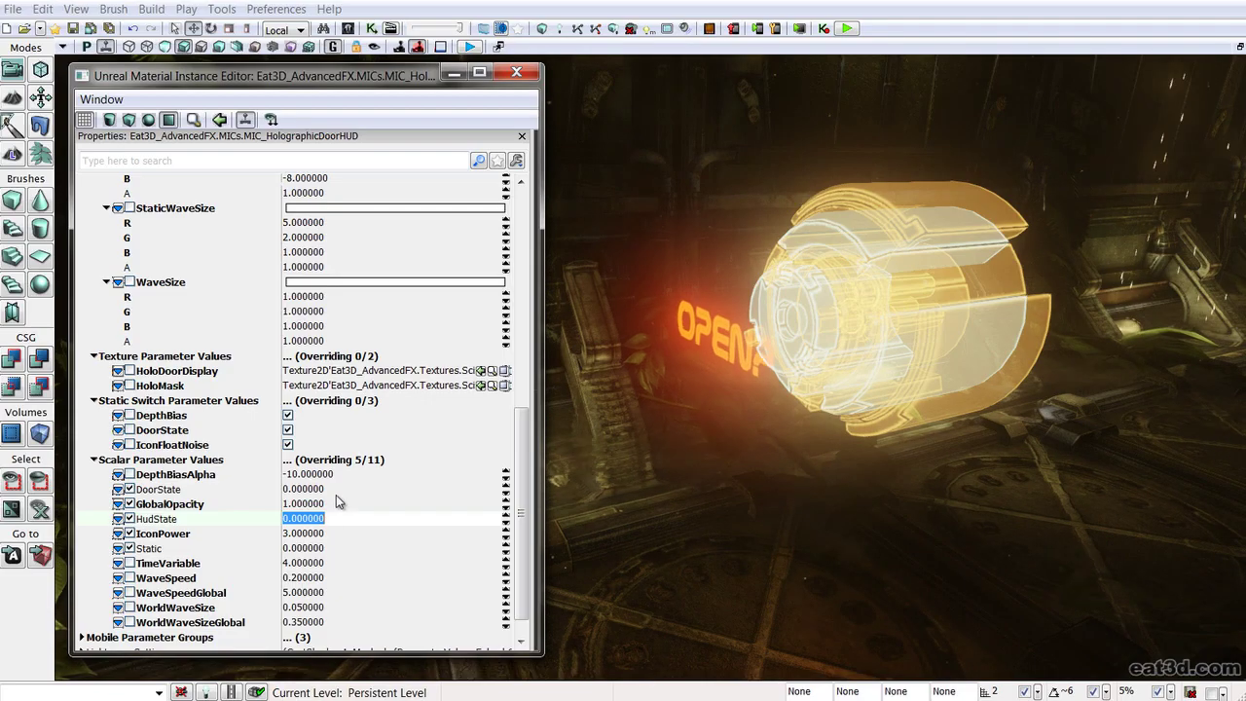
Set DoorState and Static to 1 in MIC_HolographicDoorHUD
{"action": "type", "text": "1"}
{"action": "key", "text": "Return"}
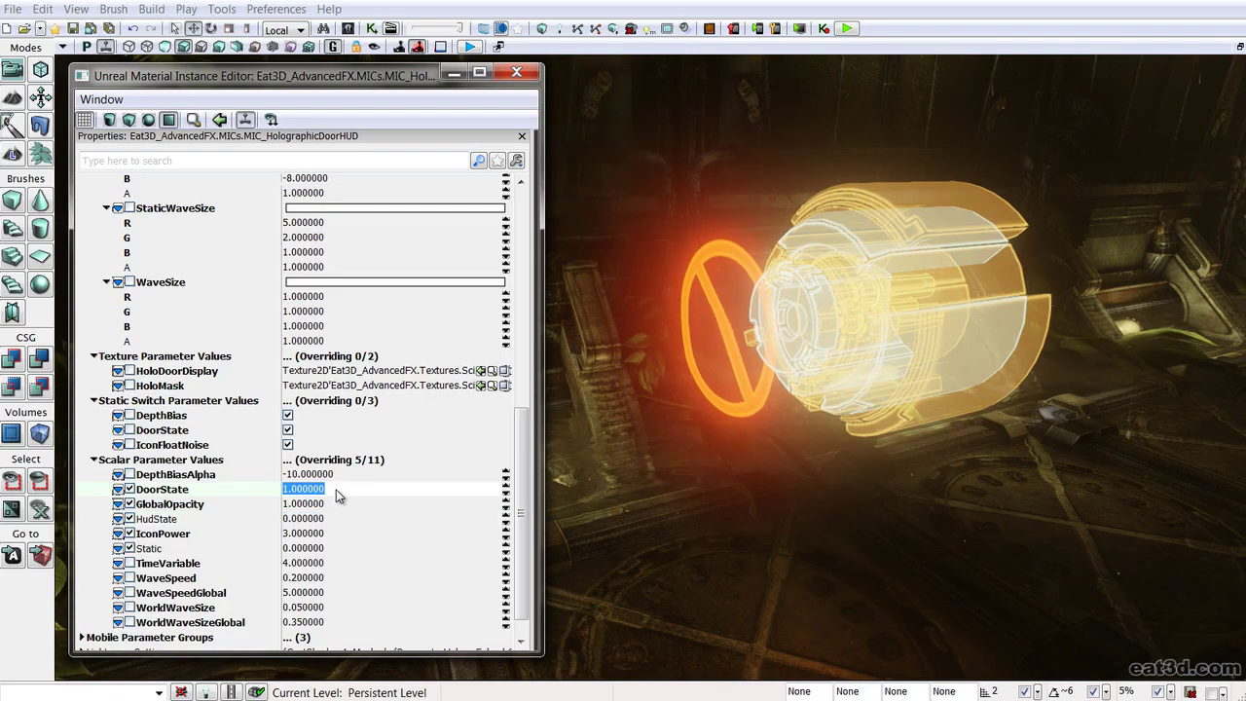
{"action": "left_click", "coordinate": [339, 548]}
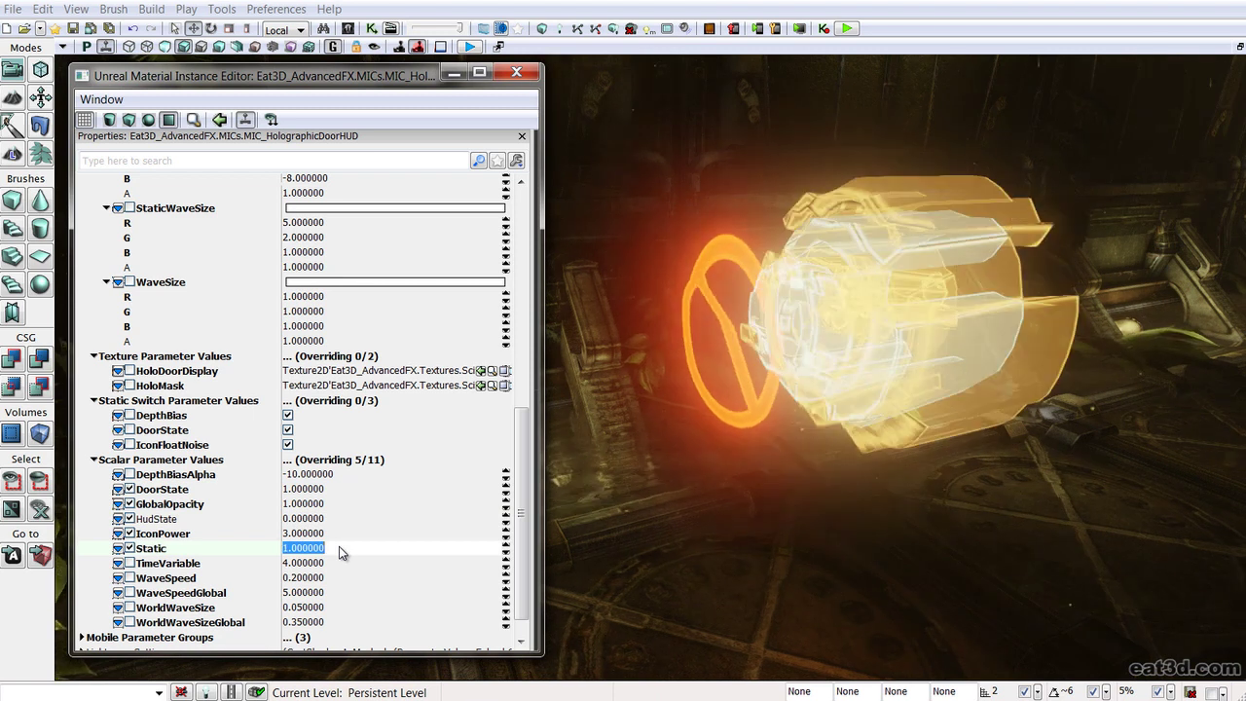
{"action": "type", "text": "1"}
{"action": "key", "text": "Return"}
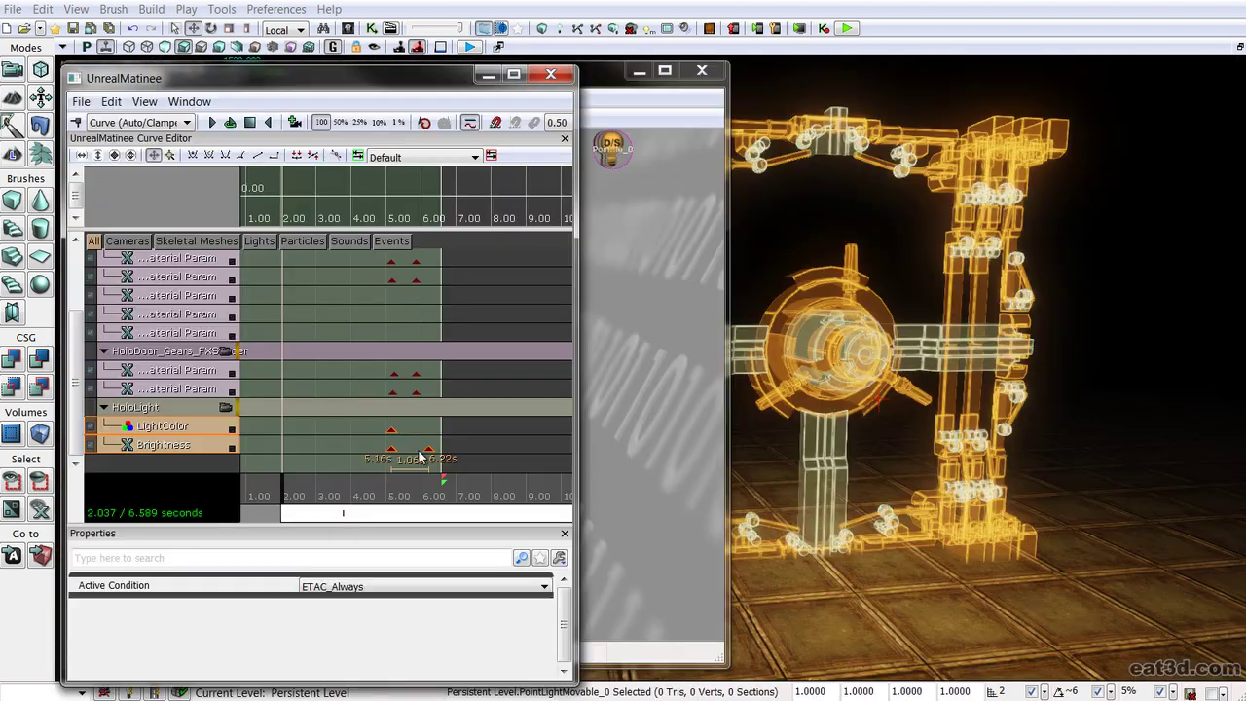
Shift the Brightness key earlier to about 5.7 seconds, preview the sequence, and play the level
{"action": "left_click_drag", "start_coordinate": [421, 458], "coordinate": [402, 466]}
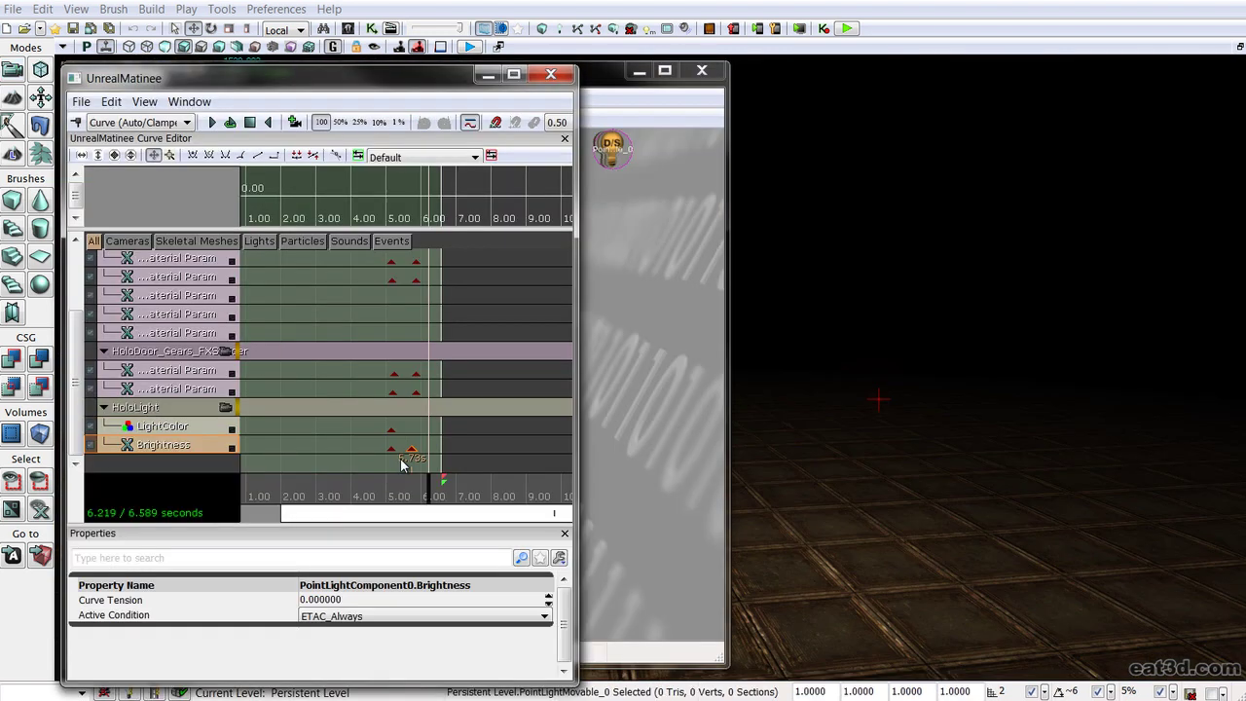
{"action": "key", "text": "space"}
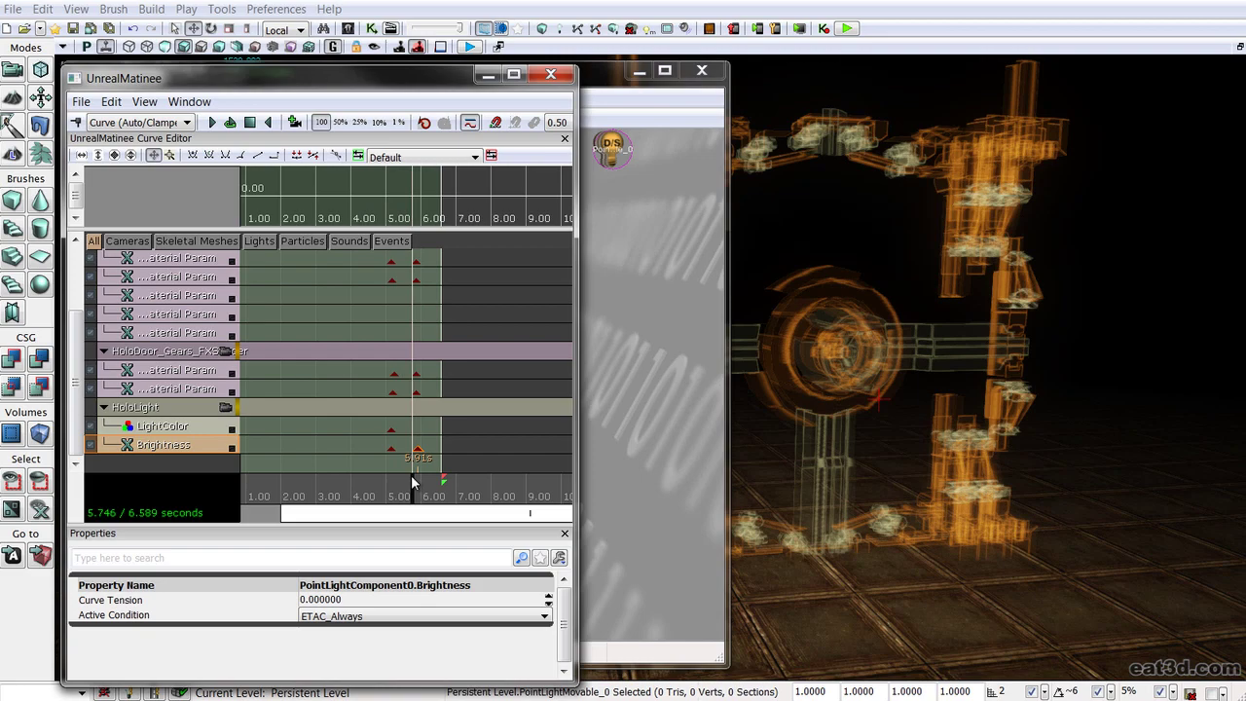
{"action": "scroll", "coordinate": [420, 464], "scroll_direction": "up", "scroll_amount": 3}
{"action": "left_click", "coordinate": [392, 430], "text": "ctrl"}
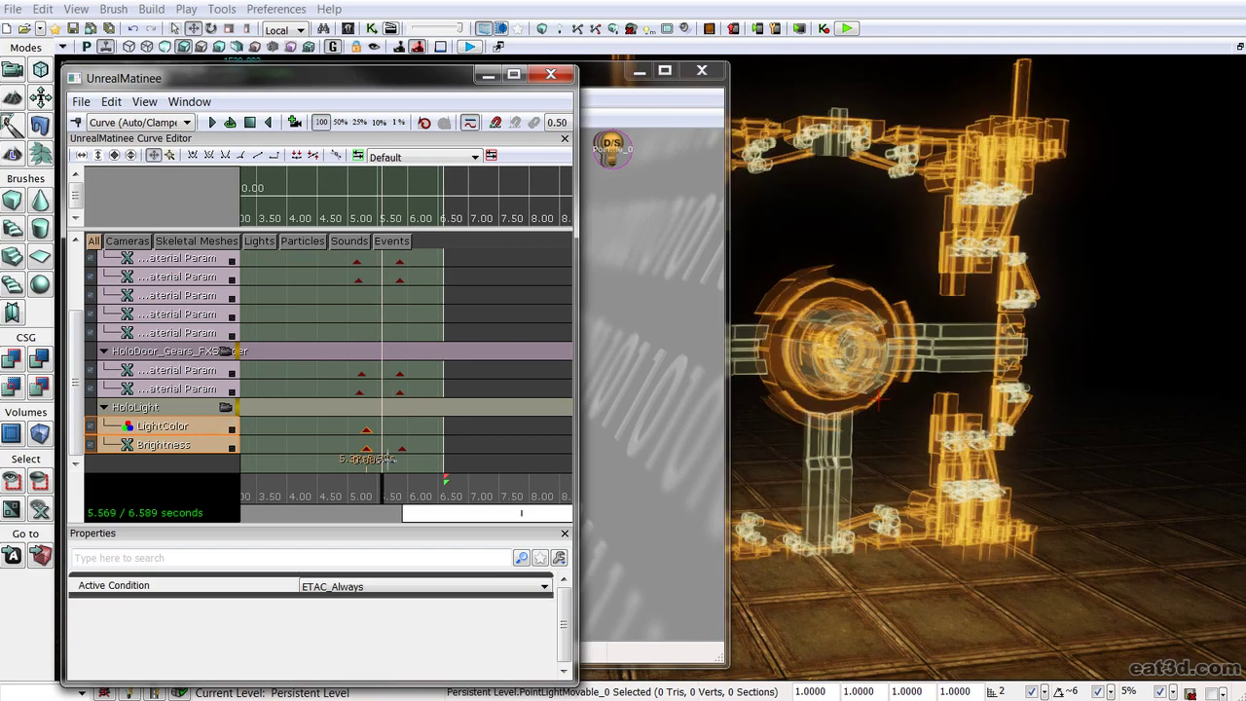
{"action": "left_click", "coordinate": [846, 29]}
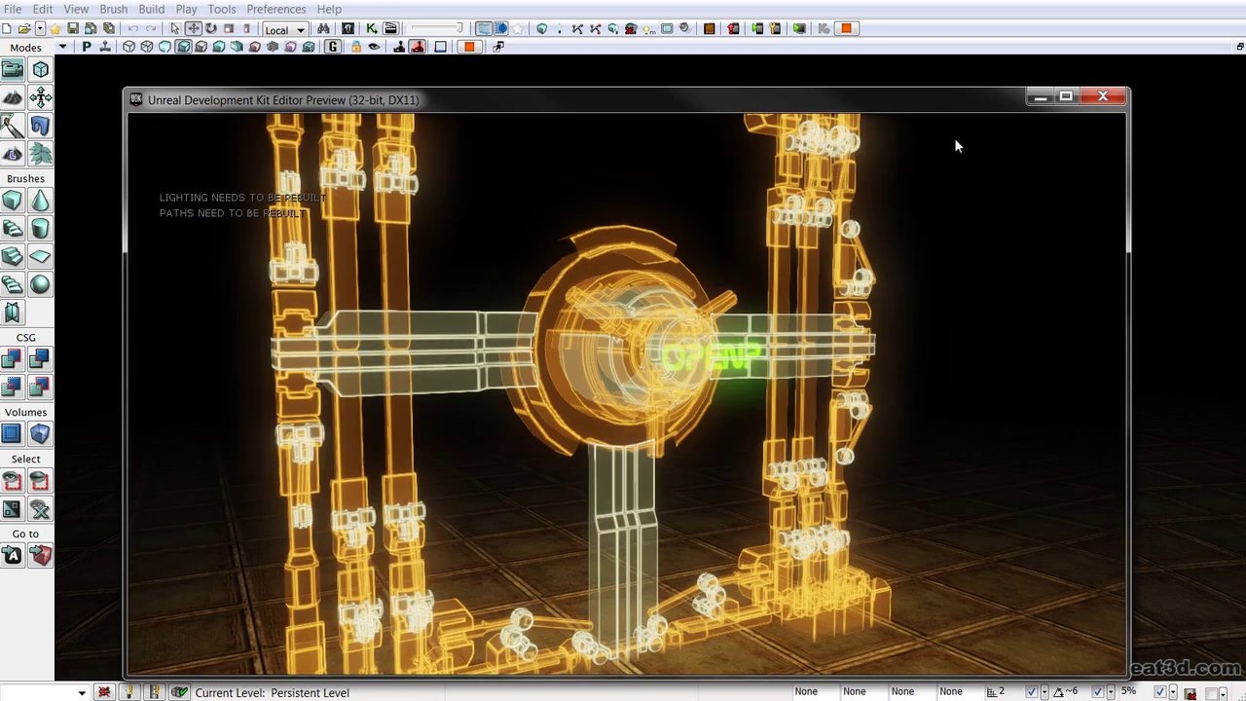
Walk back and forth in the preview to view the whole door, ceiling lights and glowing hologram
{"action": "key", "text": "s"}
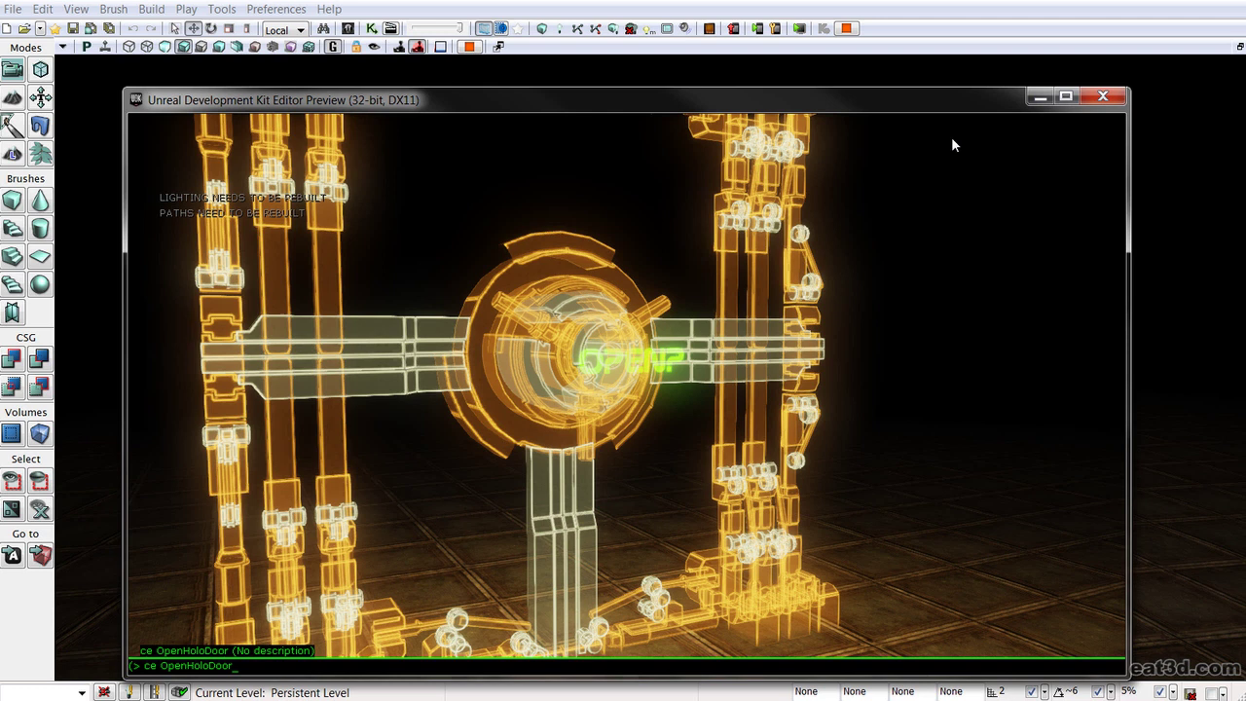
{"action": "key", "text": "s"}
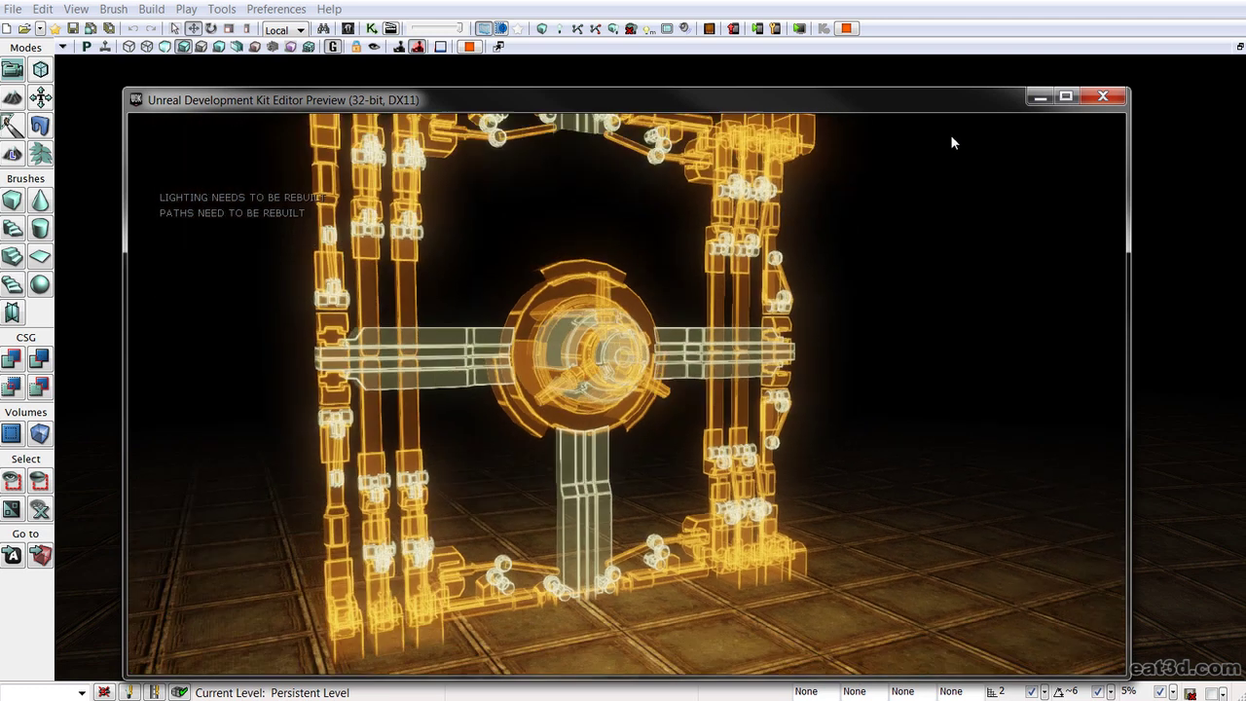
{"action": "key", "text": "w"}
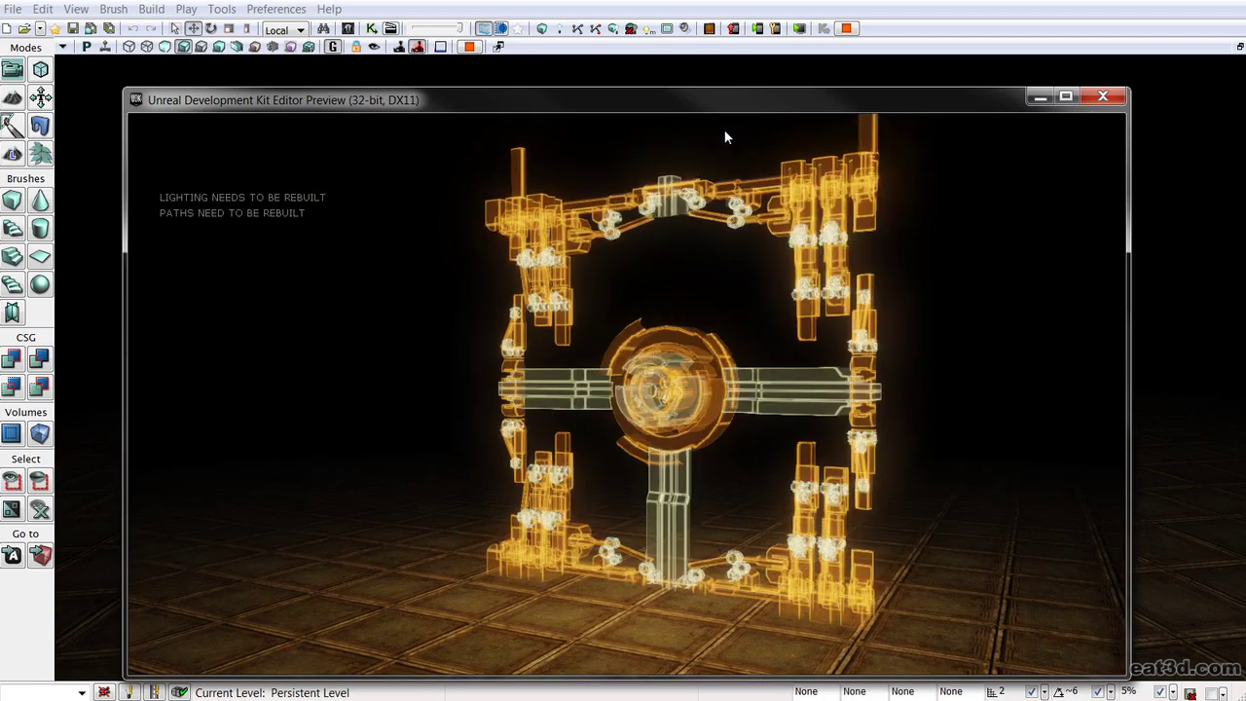
{"action": "key", "text": "w"}
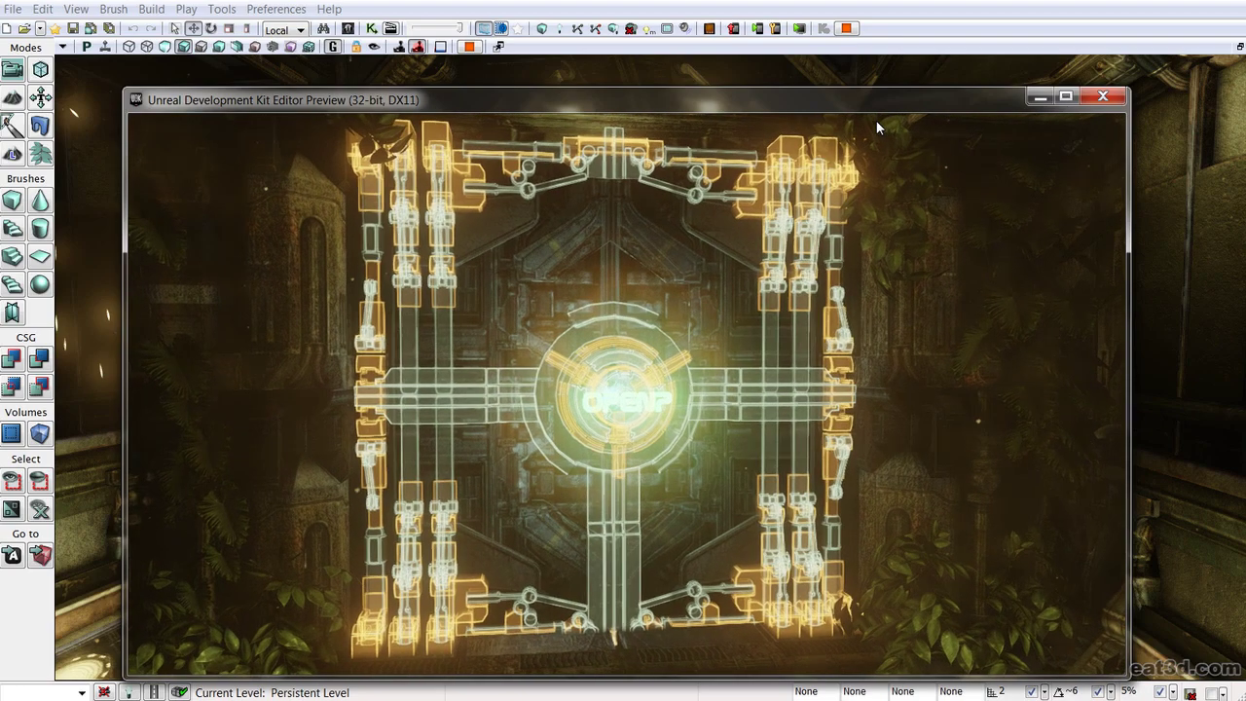
{"action": "key", "text": "s"}
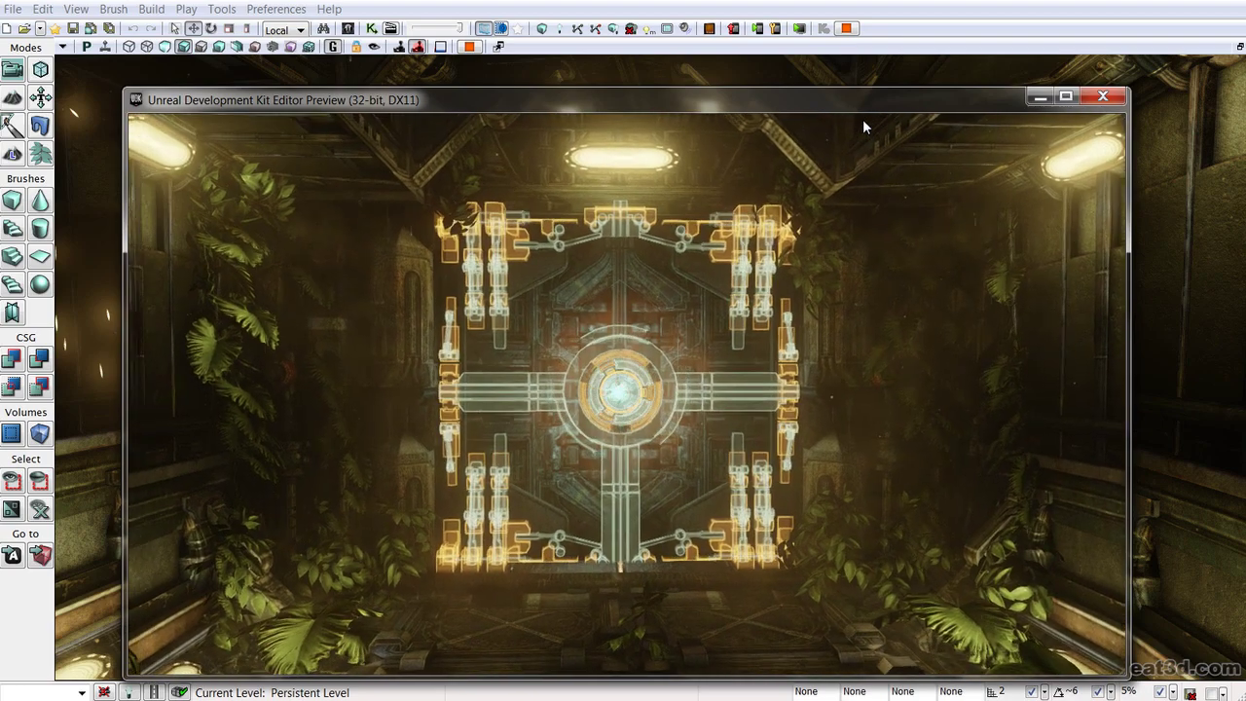
{"action": "key", "text": "w"}
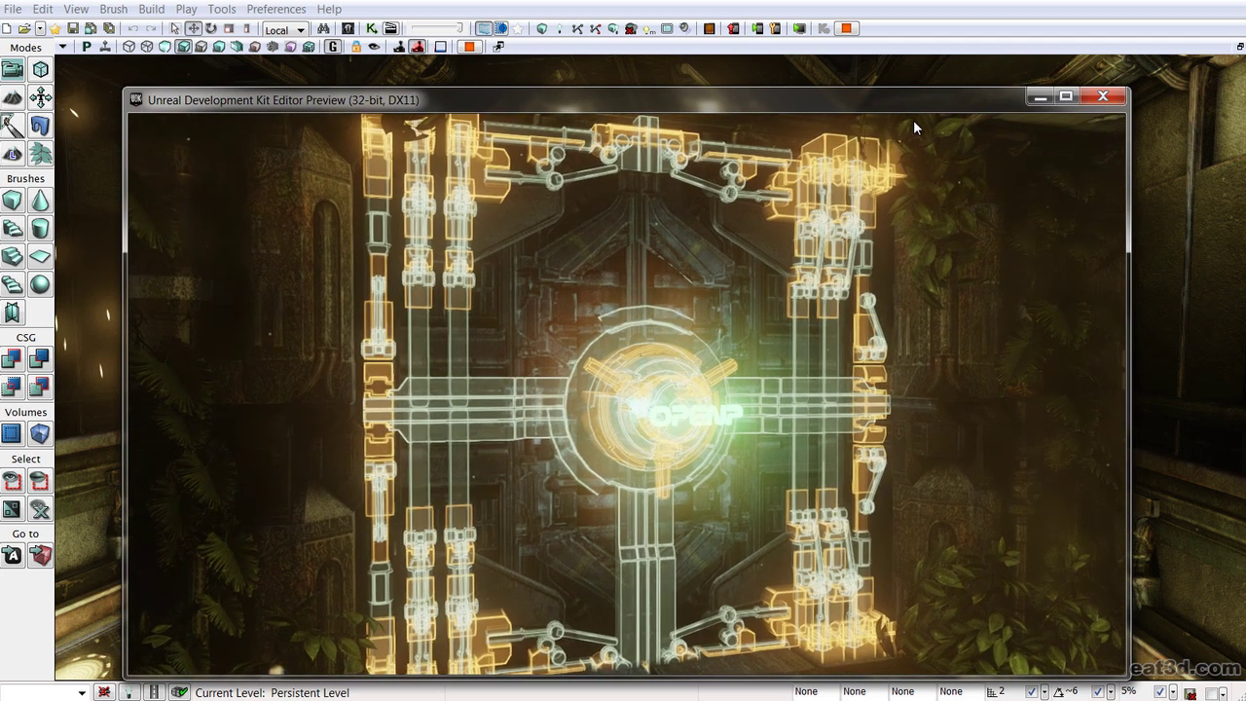
Run the 'ce OpenDoor' console command to trigger the door opening
{"action": "key", "text": "Tab"}
{"action": "type", "text": "ce OpenDoor"}
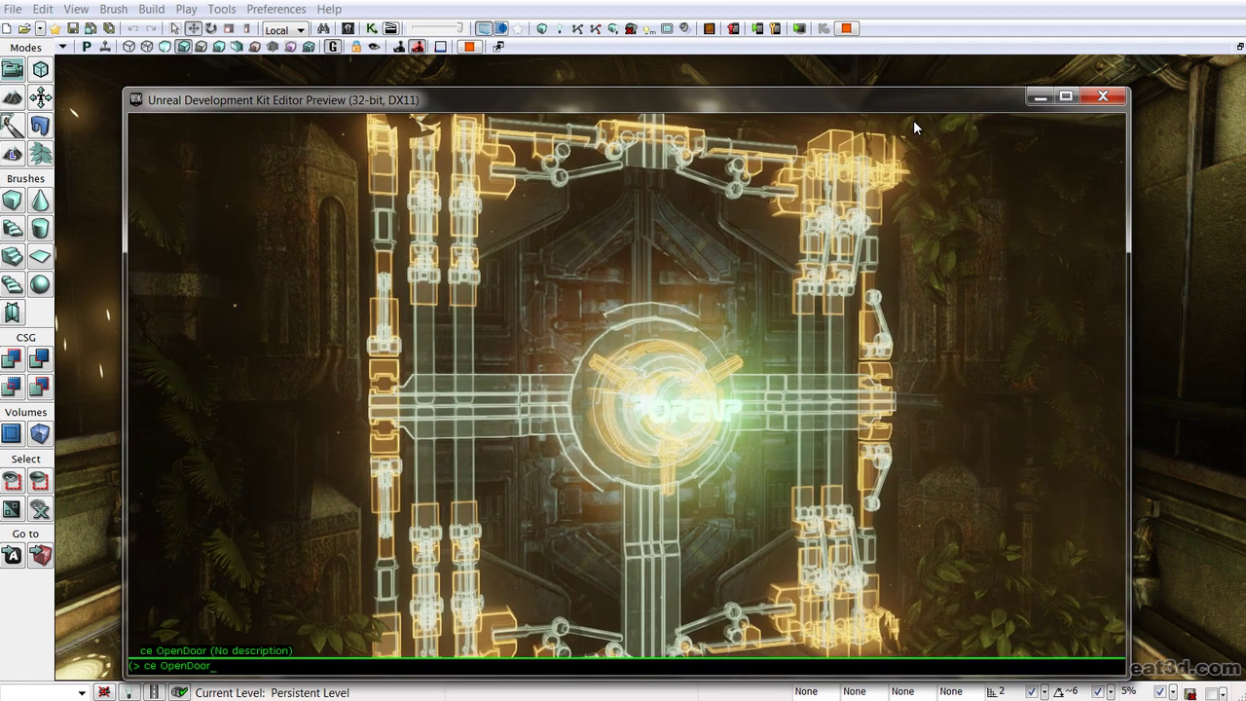
{"action": "key", "text": "Return"}
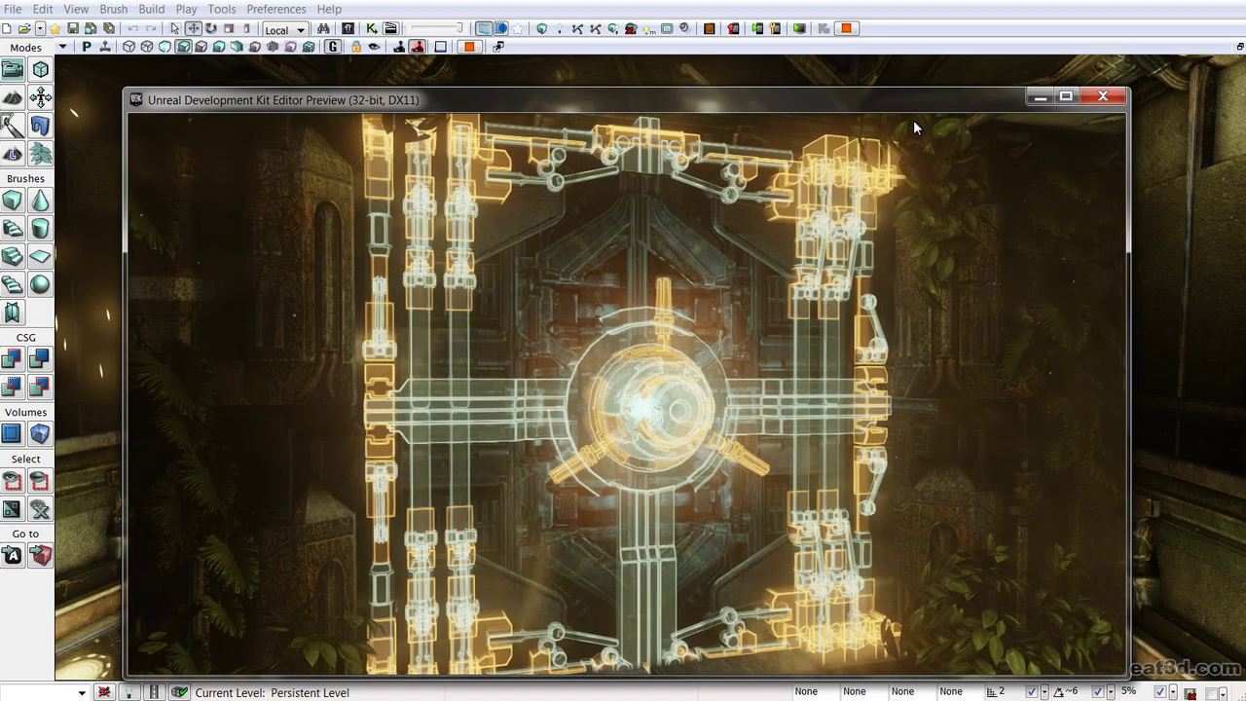